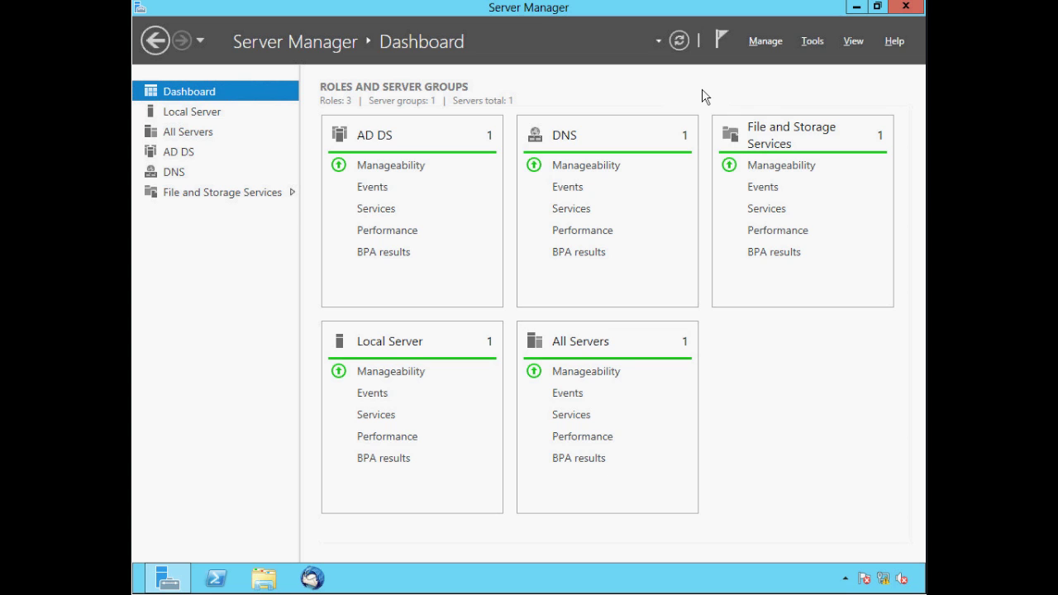
Start the Add Roles and Features wizard and advance to role selection for role-based installation on the local server
{"action": "left_click", "coordinate": [763, 39]}
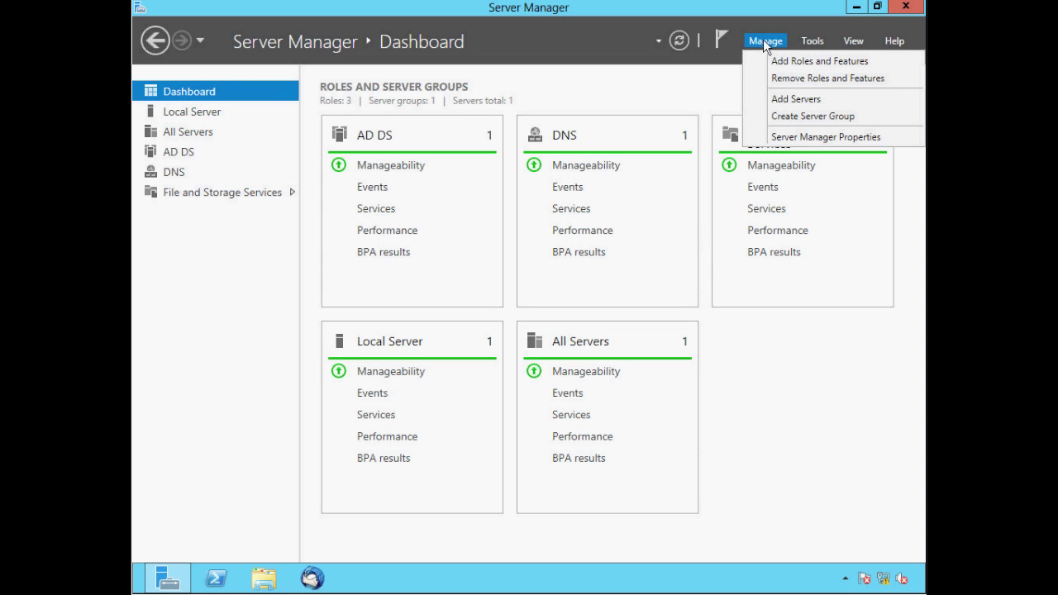
{"action": "left_click", "coordinate": [783, 63]}
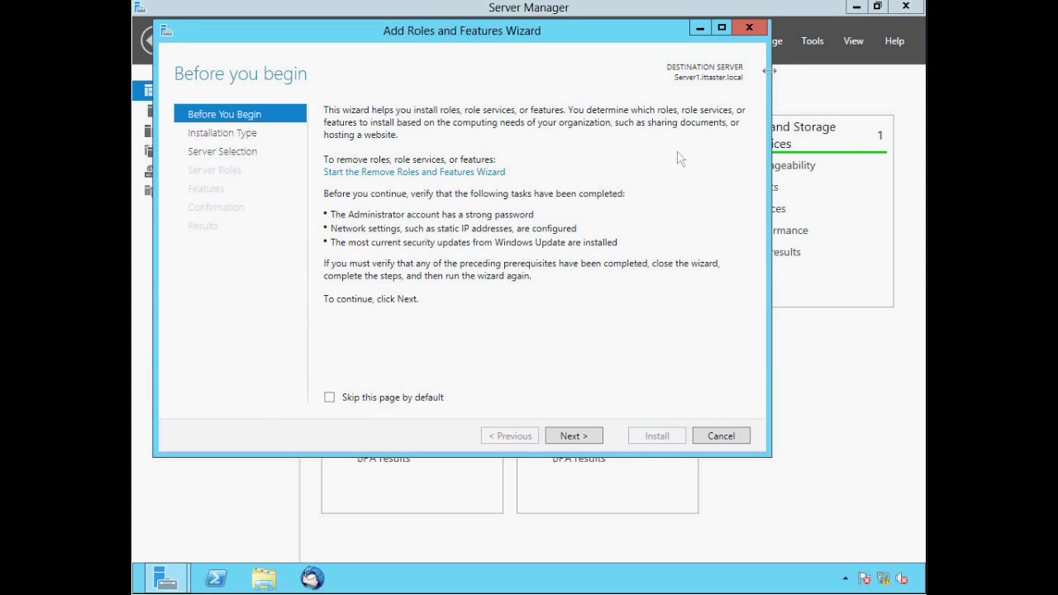
{"action": "left_click", "coordinate": [568, 438]}
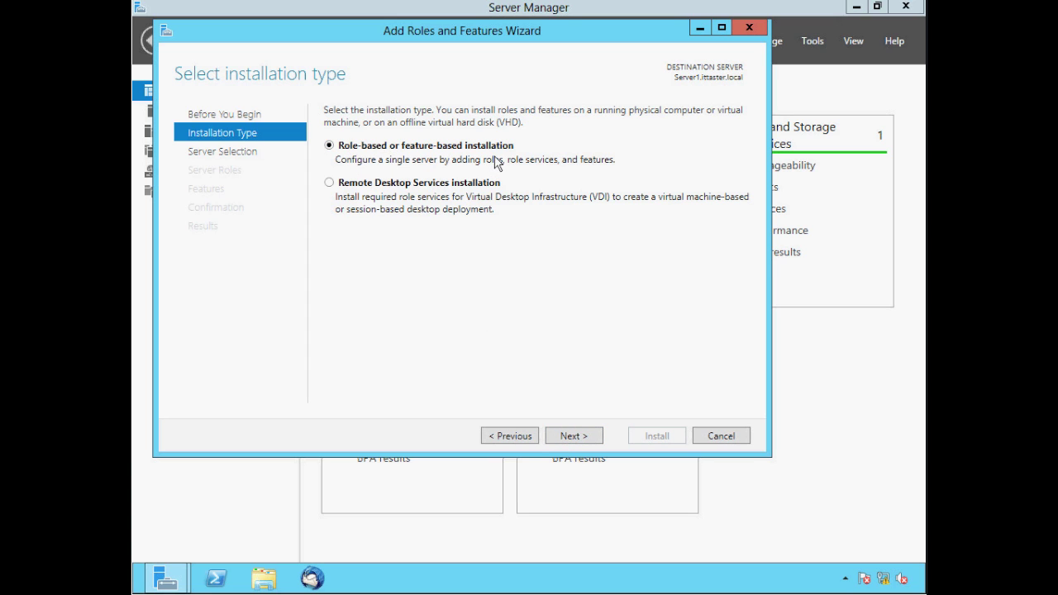
{"action": "left_click", "coordinate": [574, 437]}
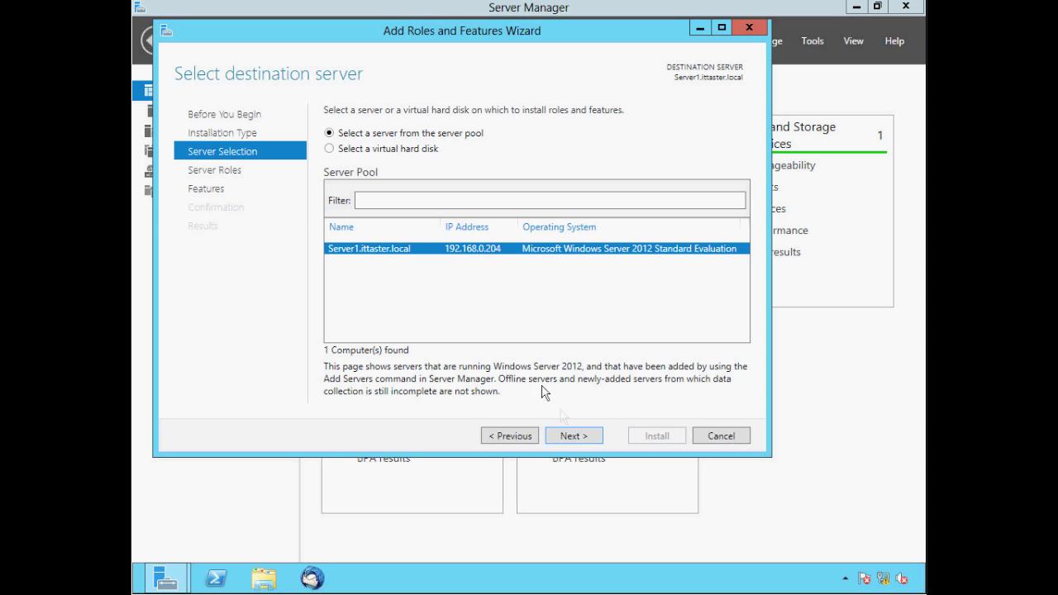
{"action": "left_click", "coordinate": [575, 435]}
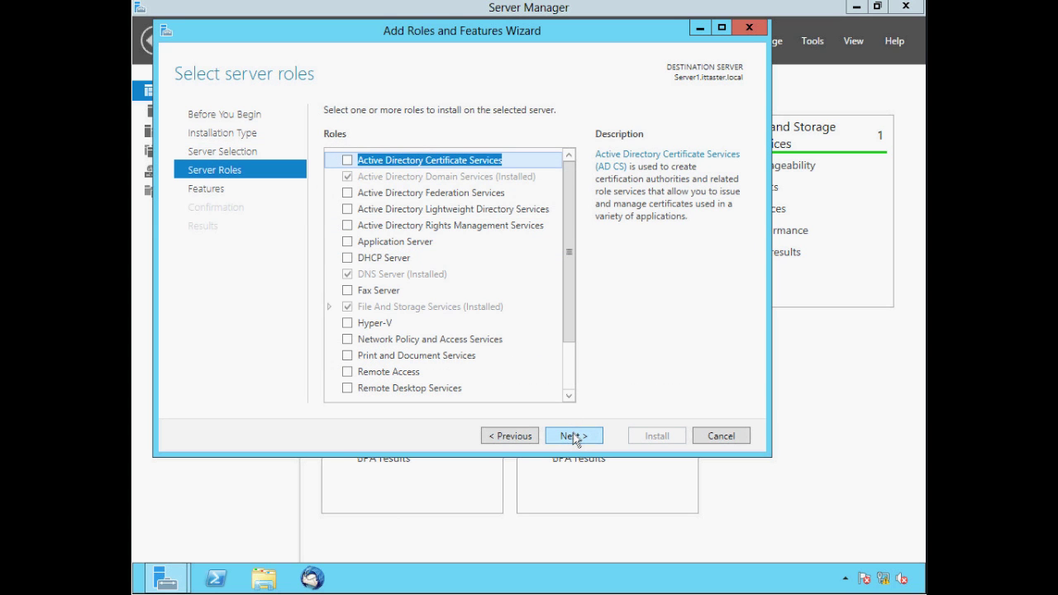
Select File Server Resource Manager under File and iSCSI Services, including its management tools, and reach confirmation
{"action": "left_click", "coordinate": [330, 306]}
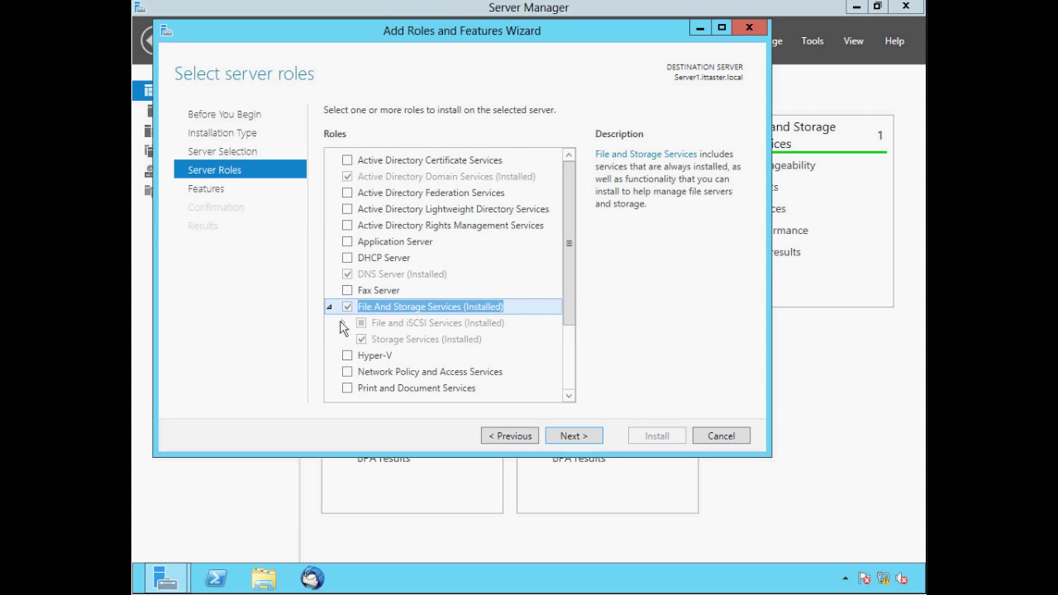
{"action": "left_click", "coordinate": [342, 323]}
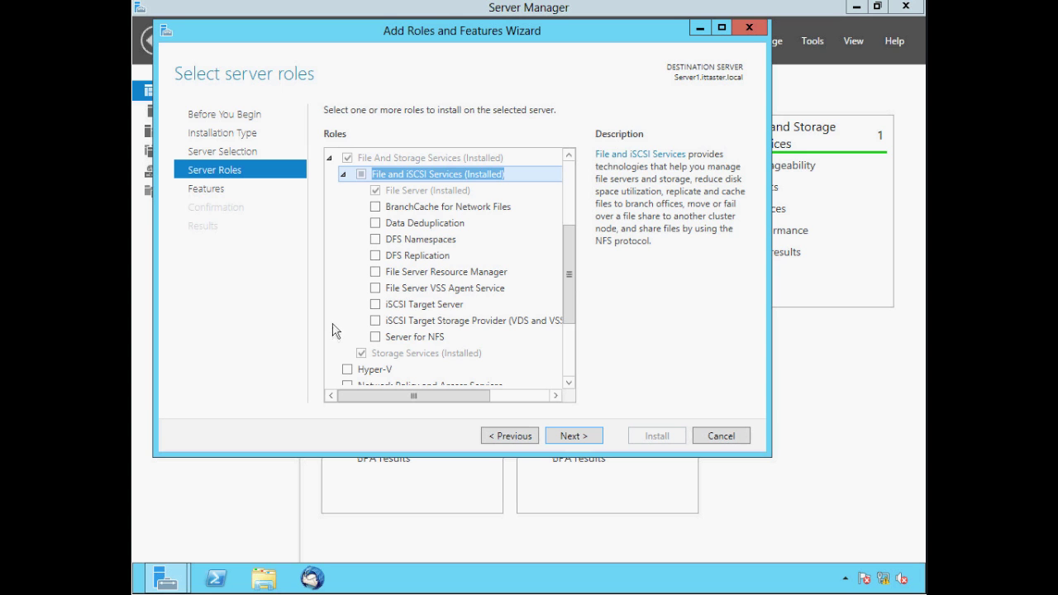
{"action": "left_click", "coordinate": [375, 274]}
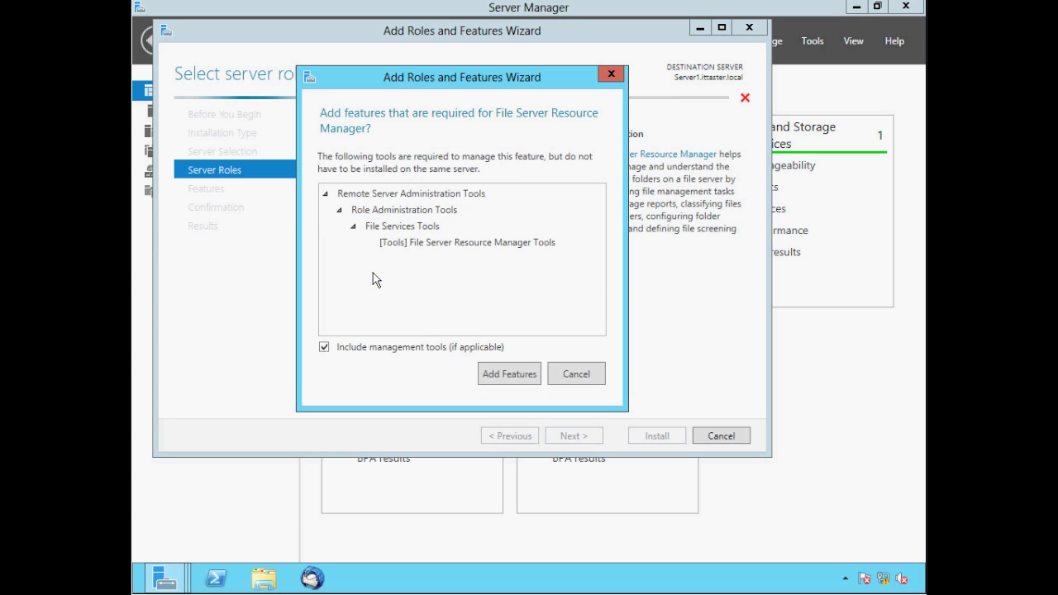
{"action": "left_click", "coordinate": [509, 374]}
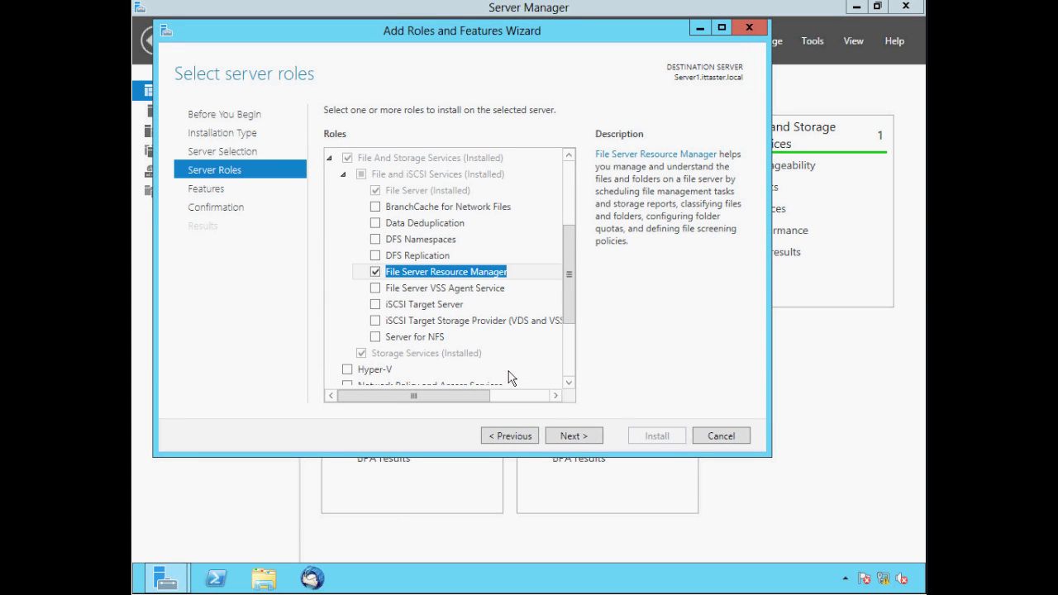
{"action": "left_click", "coordinate": [575, 435]}
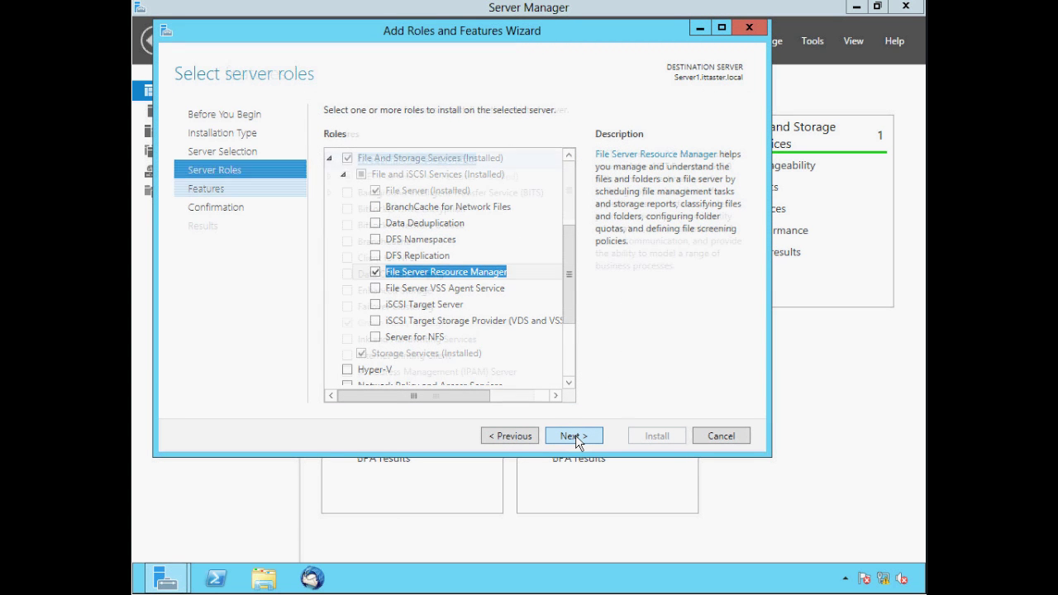
{"action": "left_click", "coordinate": [575, 435]}
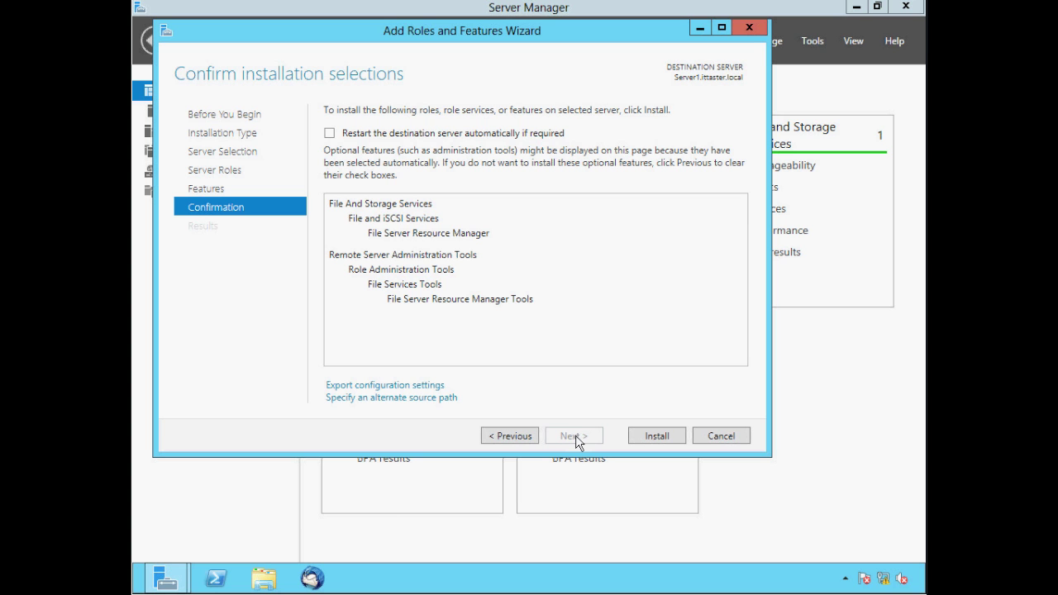
Install File Server Resource Manager and close the wizard once installation succeeds
{"action": "left_click", "coordinate": [655, 437]}
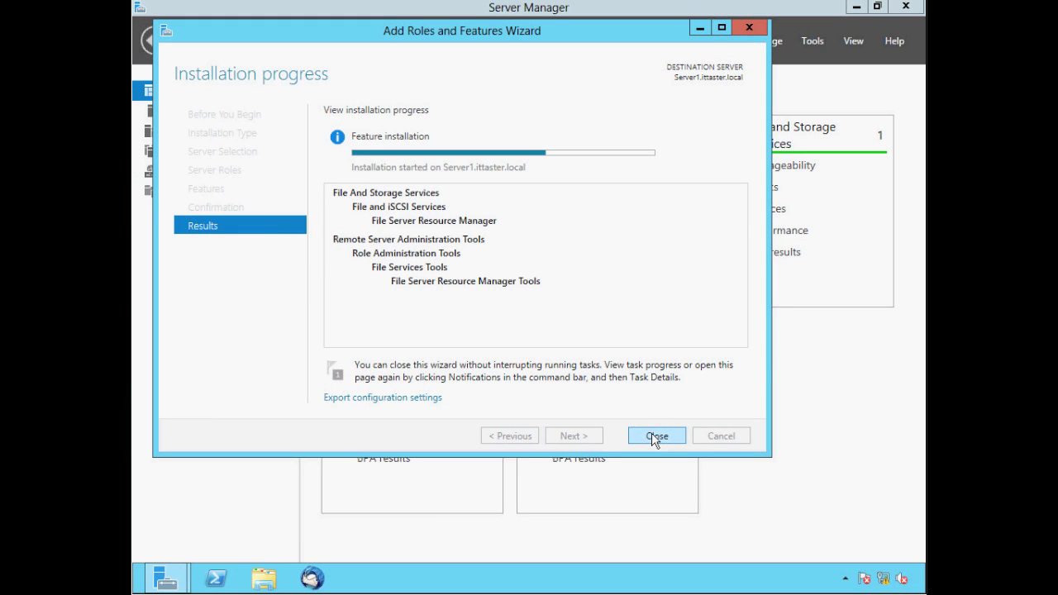
{"action": "key", "text": "alt"}
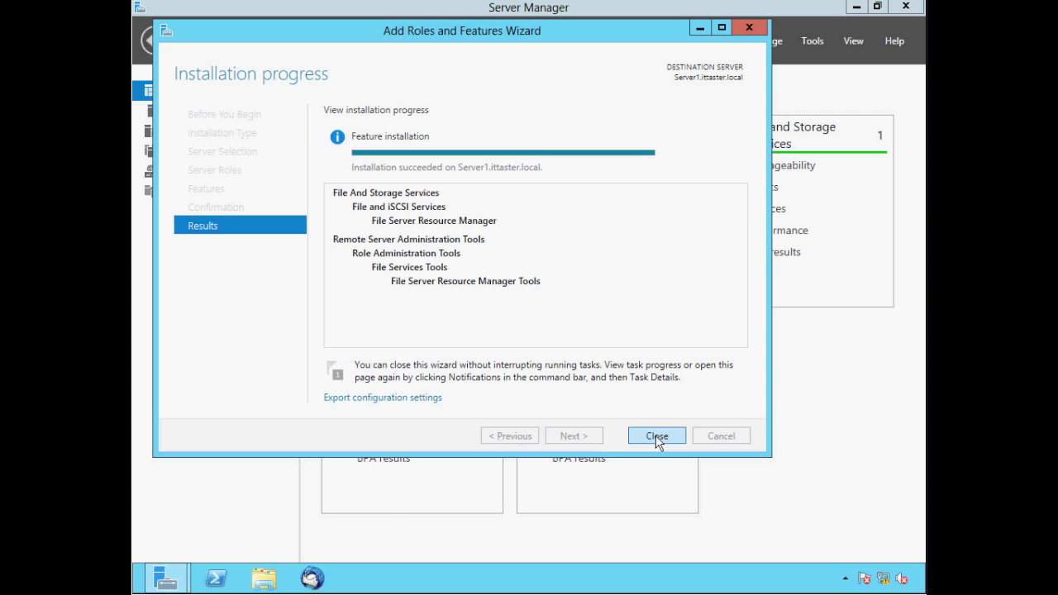
{"action": "left_click", "coordinate": [657, 438]}
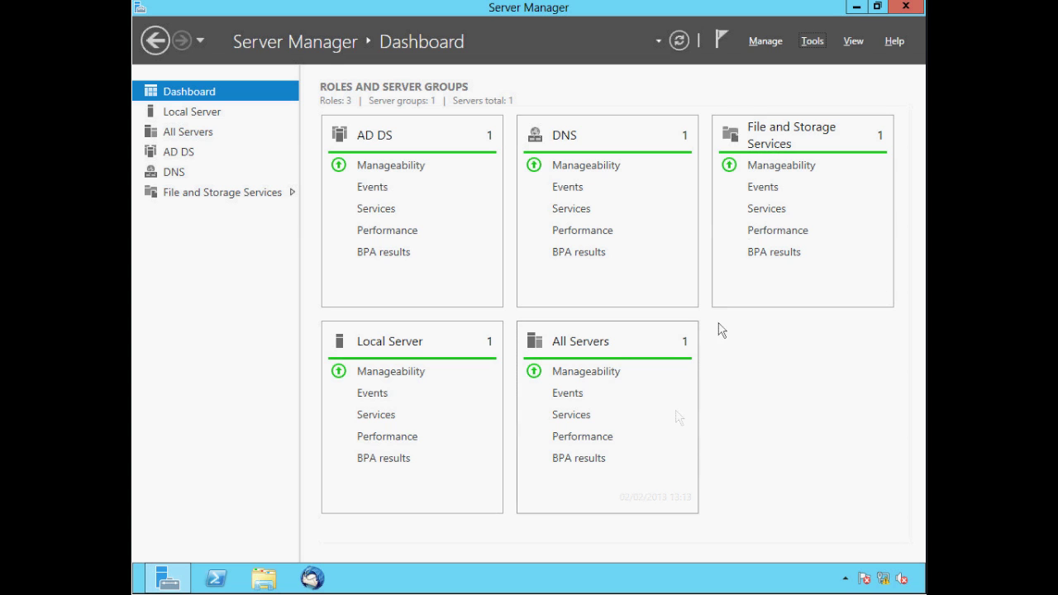
Launch File Server Resource Manager from Tools, then cancel connecting to another computer to keep managing locally
{"action": "left_click", "coordinate": [812, 41]}
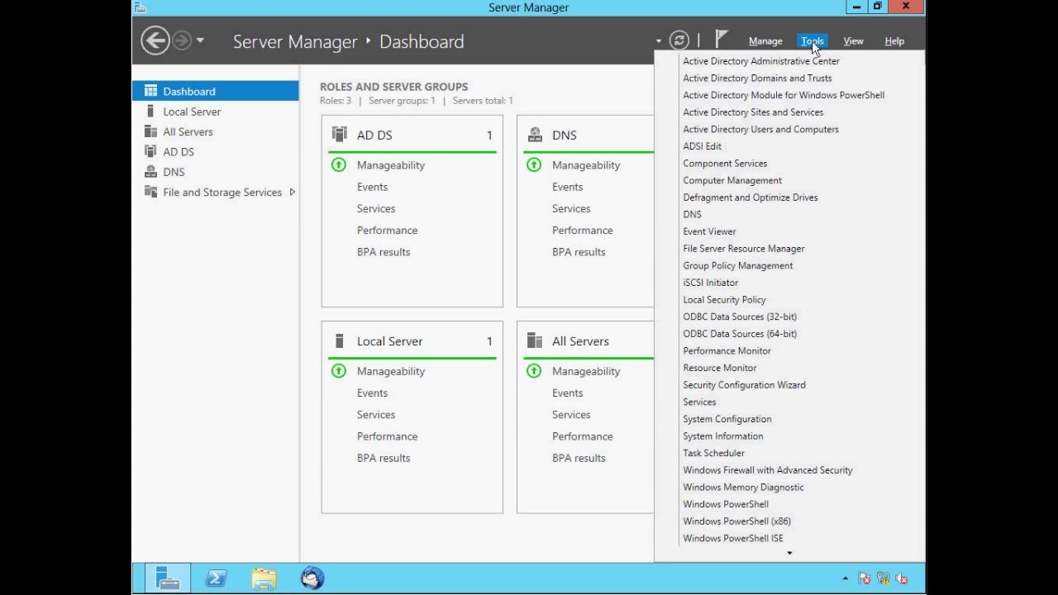
{"action": "left_click", "coordinate": [719, 249]}
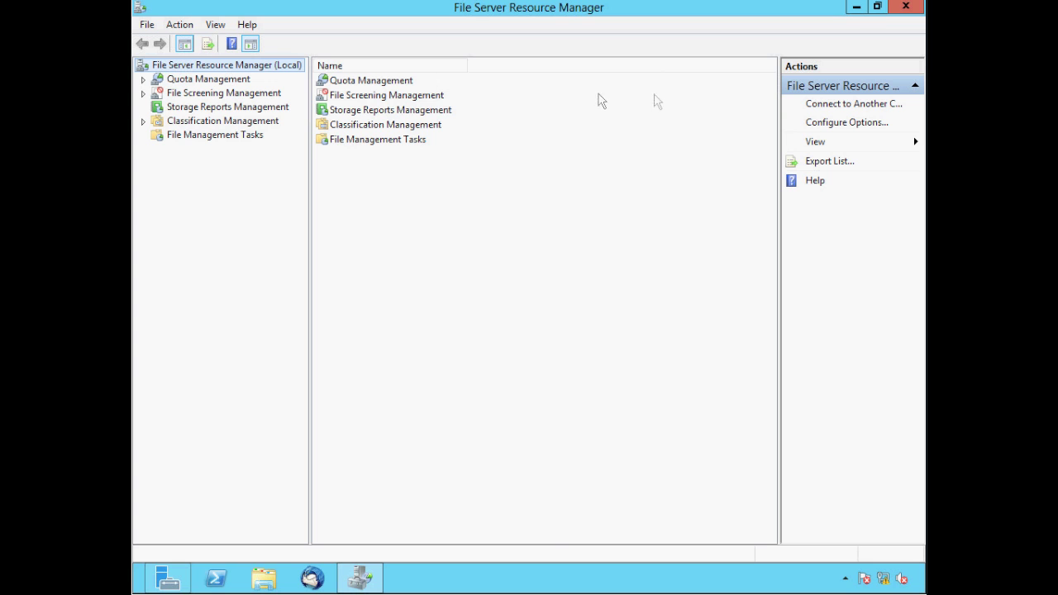
{"action": "left_click", "coordinate": [813, 109]}
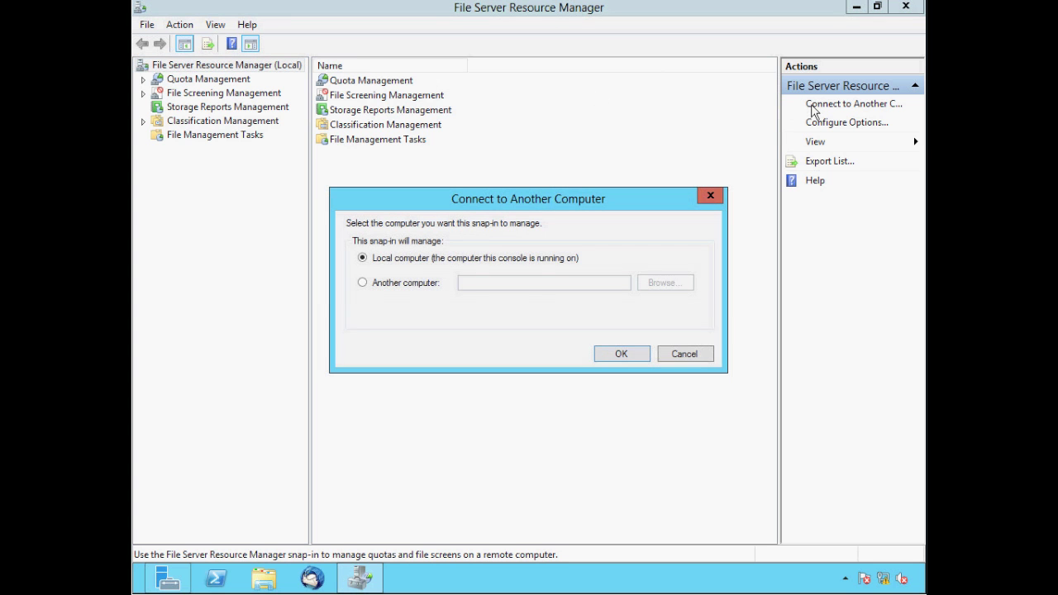
{"action": "left_click", "coordinate": [363, 284]}
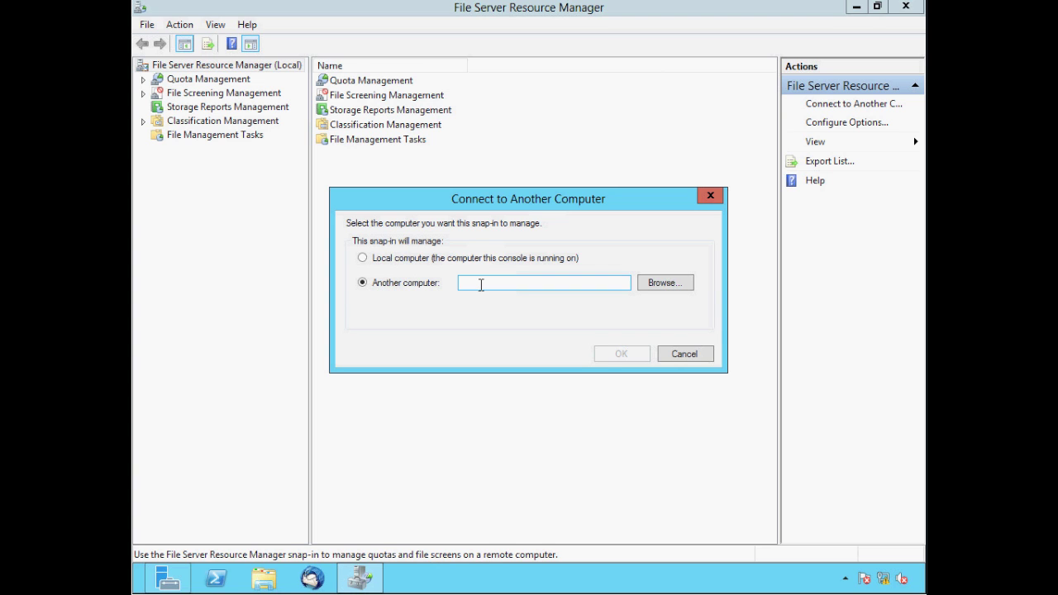
{"action": "left_click", "coordinate": [684, 356]}
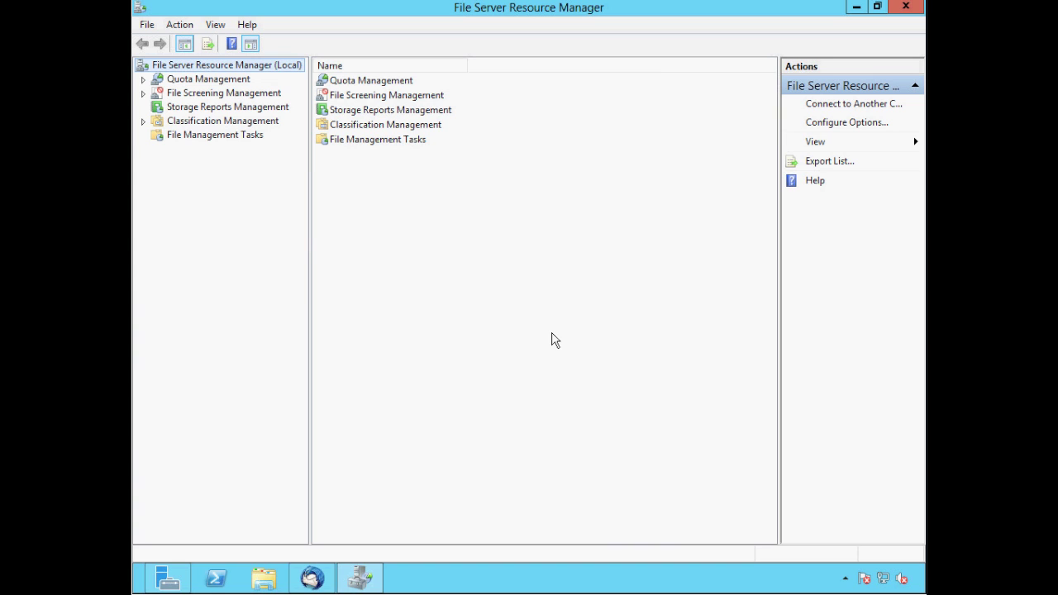
In the options, set SMTP server server1.ittaster.local and fill in the administrator recipient's e-mail
{"action": "right_click", "coordinate": [226, 71]}
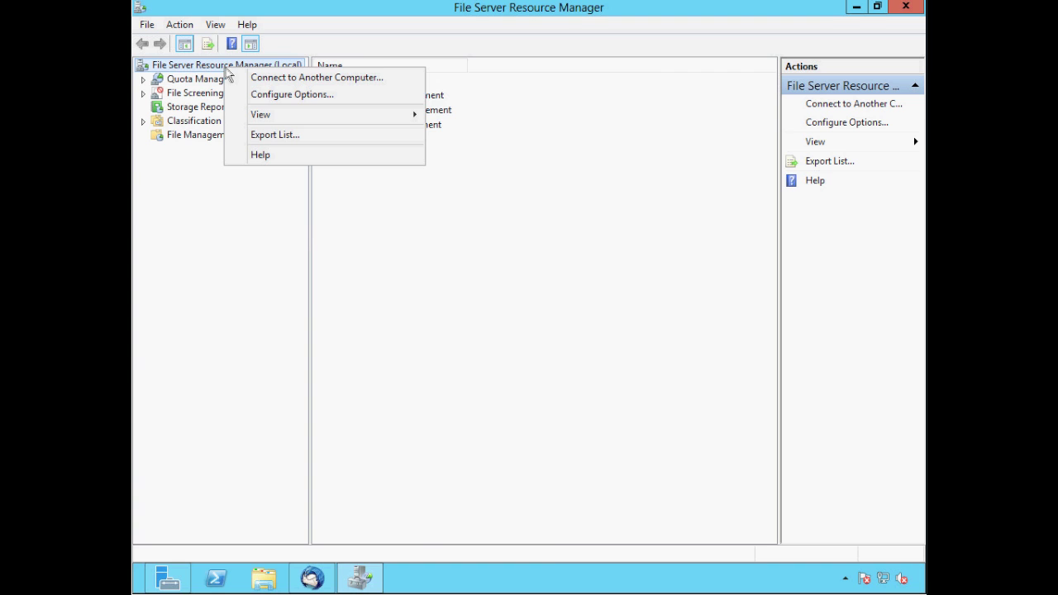
{"action": "left_click", "coordinate": [261, 95]}
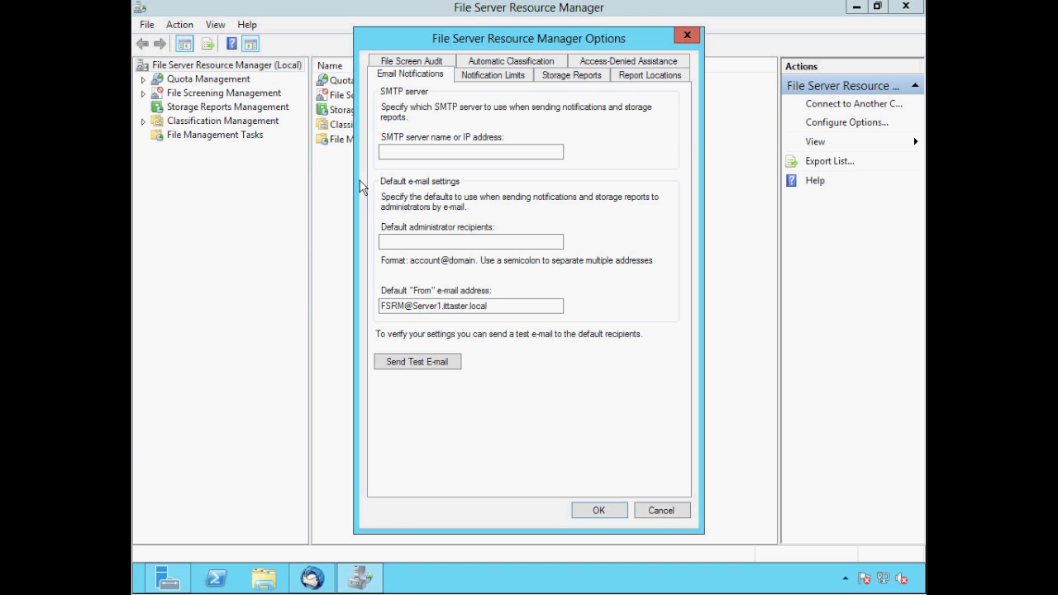
{"action": "left_click", "coordinate": [384, 152]}
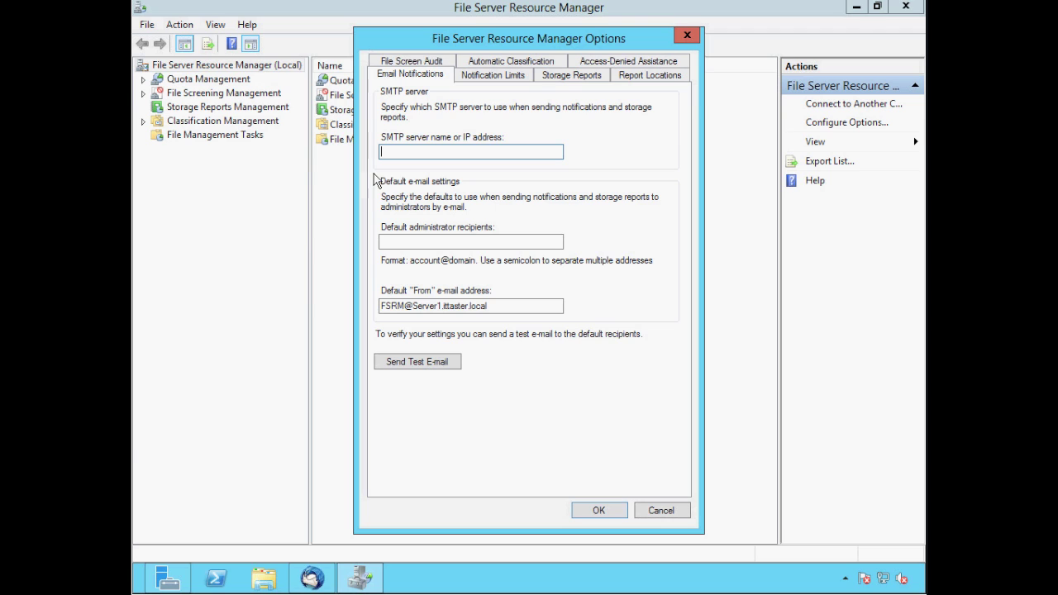
{"action": "type", "text": "server1.ittaster.local"}
{"action": "left_click", "coordinate": [383, 240]}
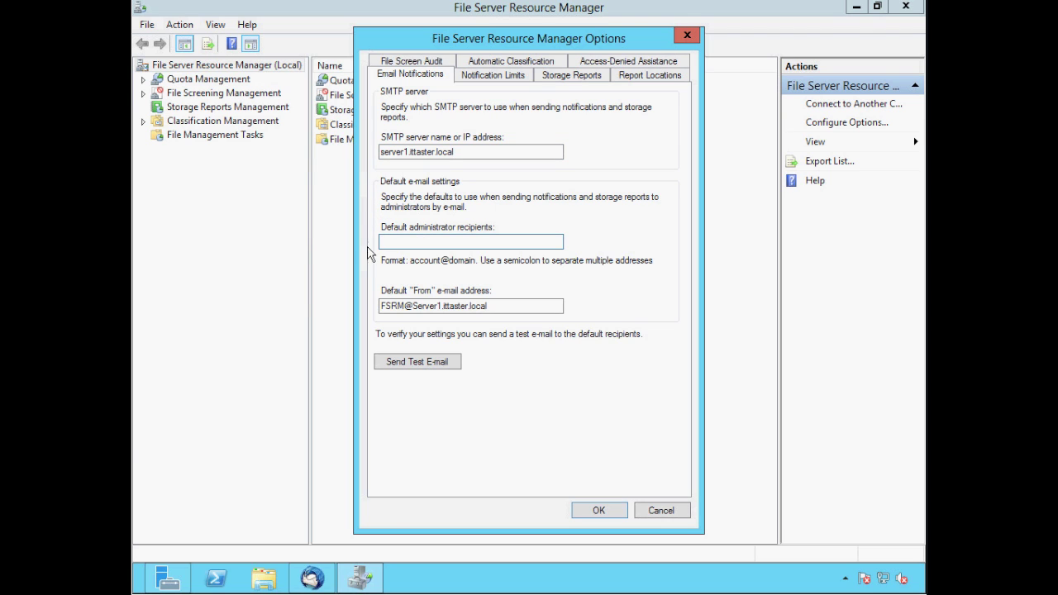
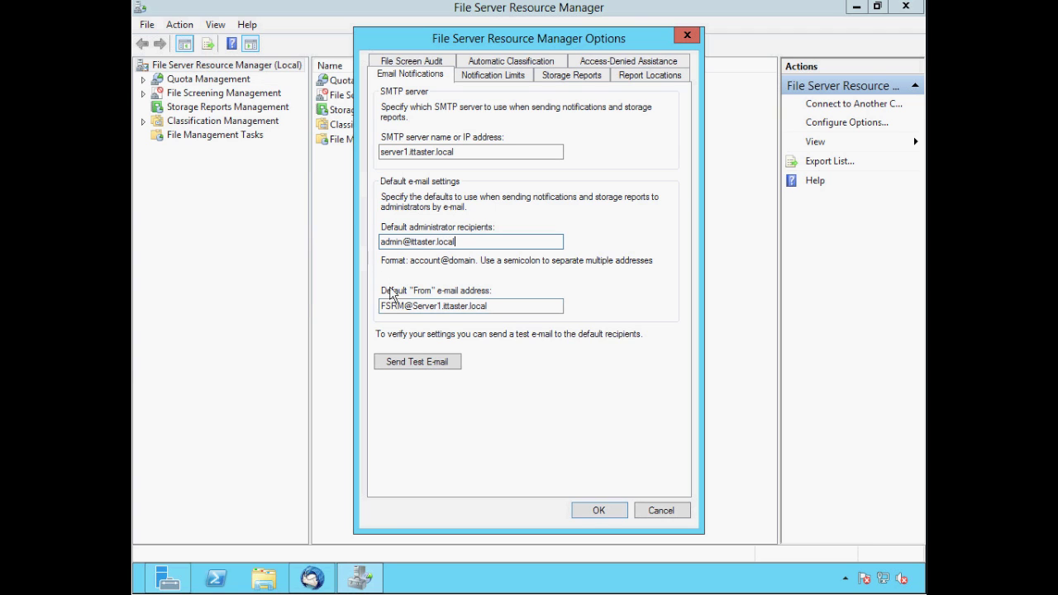
Send a test notification e-mail, acknowledge its success, and view the File Screen Audit settings
{"action": "left_click", "coordinate": [411, 368]}
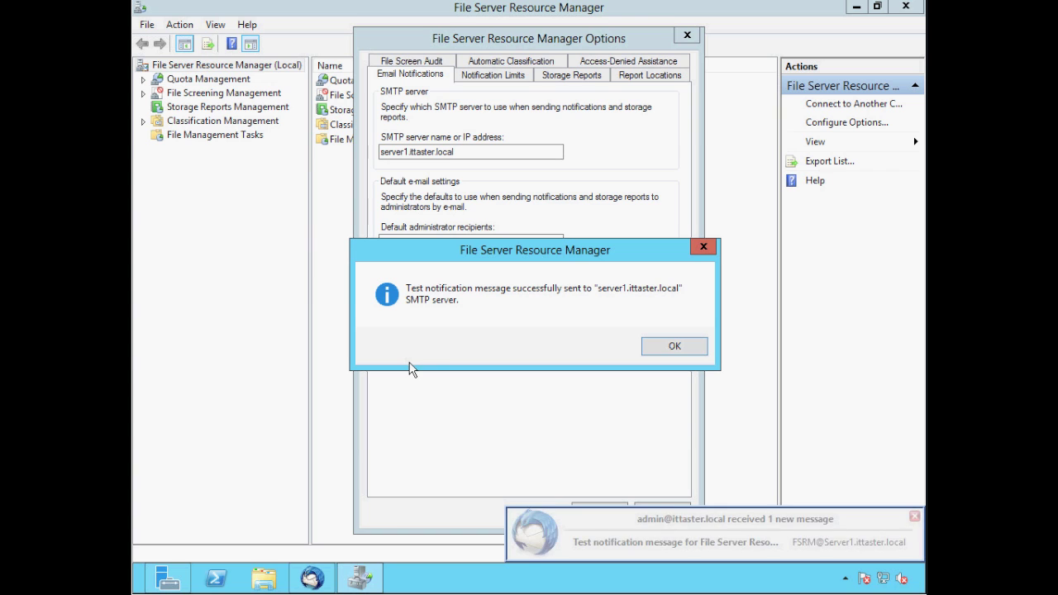
{"action": "left_click", "coordinate": [671, 346]}
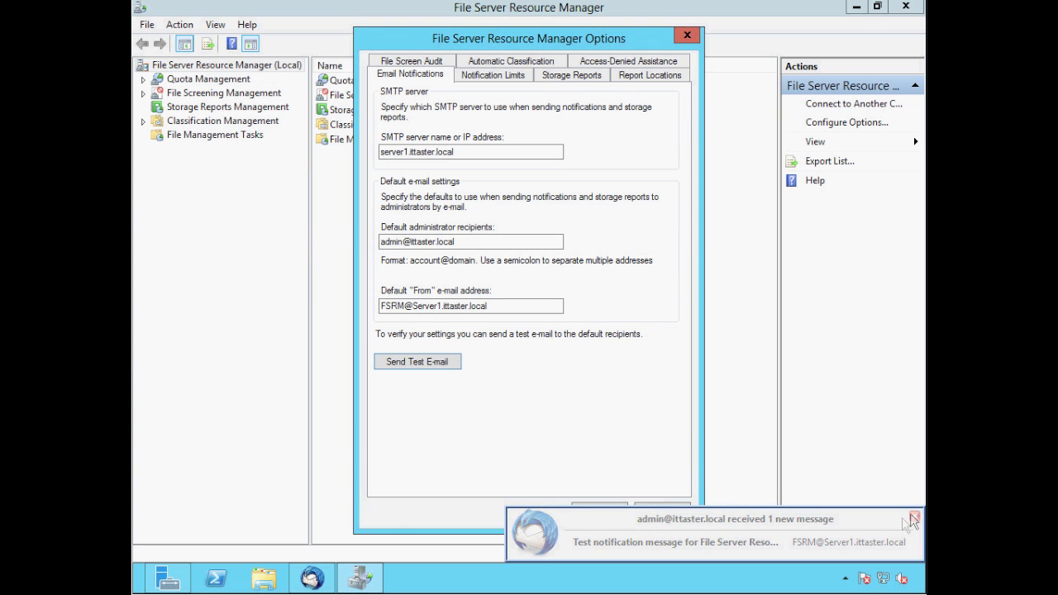
{"action": "left_click", "coordinate": [399, 63]}
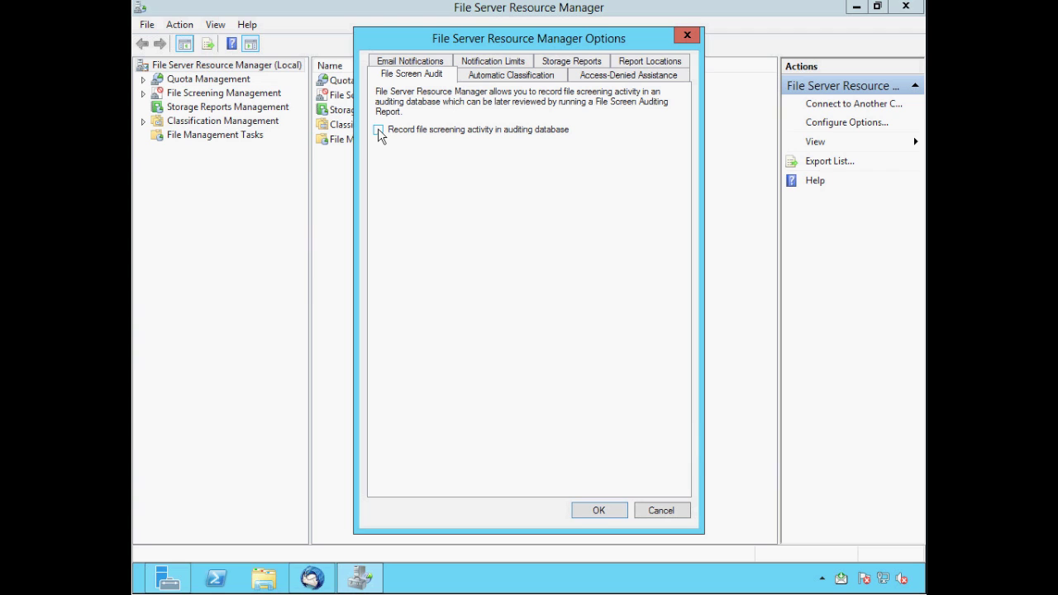
Enable recording file screening activity in the auditing database and save the options
{"action": "left_click", "coordinate": [379, 130]}
{"action": "left_click", "coordinate": [603, 511]}
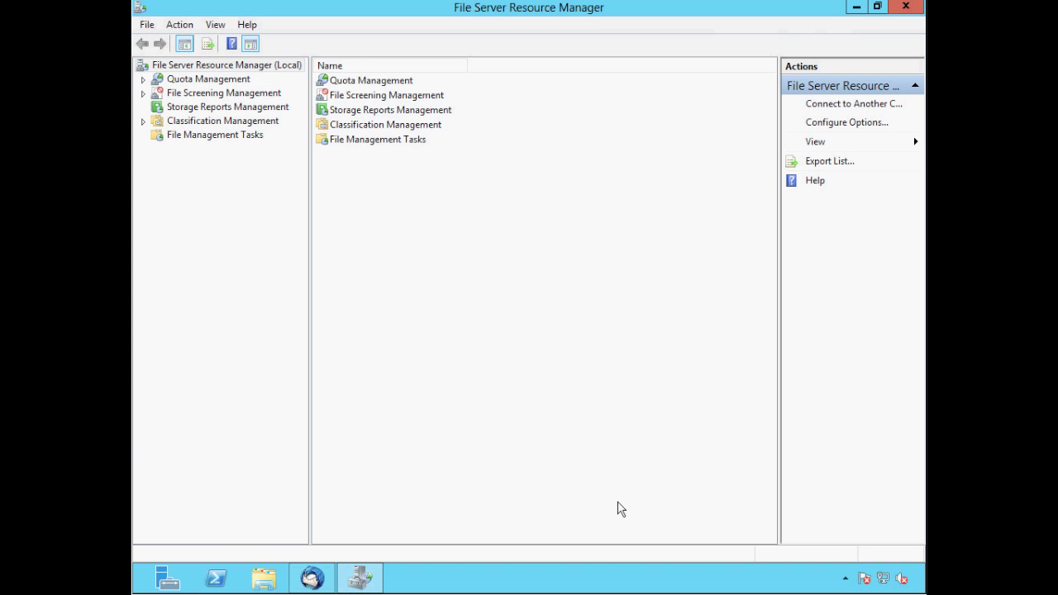
{"action": "left_click", "coordinate": [264, 583]}
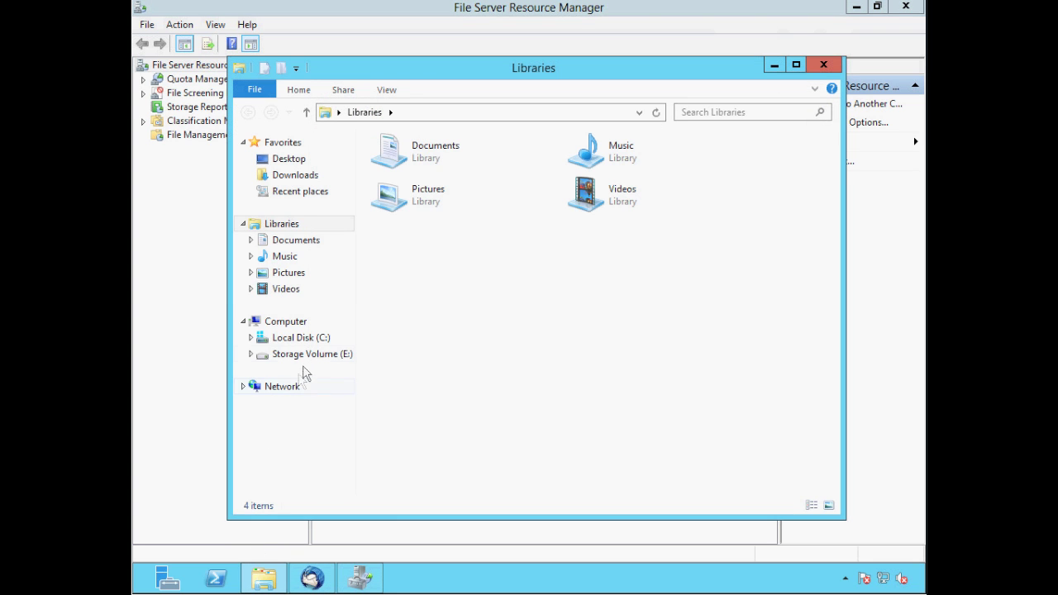
{"action": "right_click", "coordinate": [307, 357]}
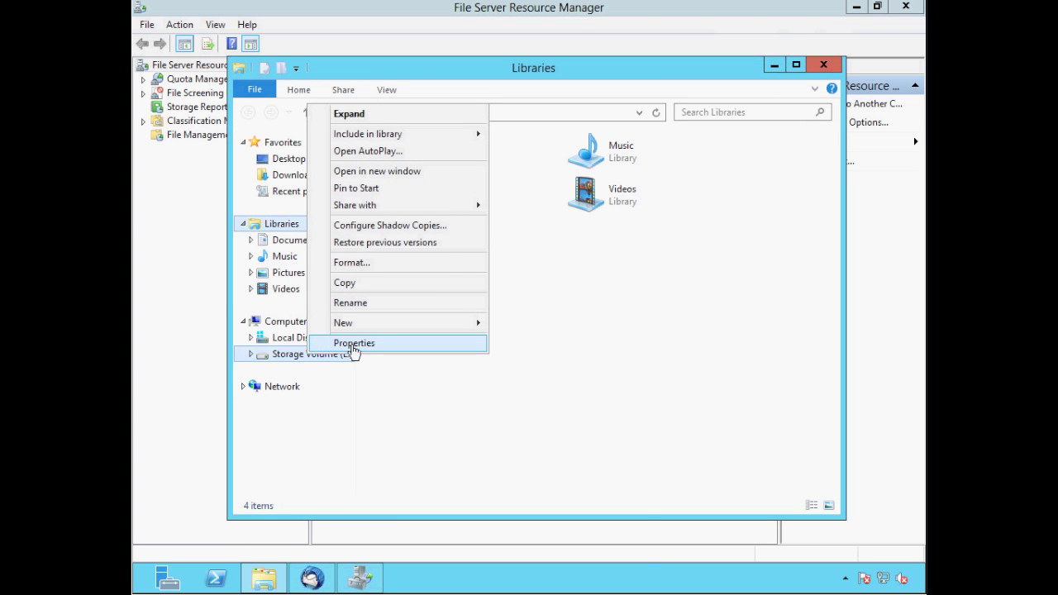
{"action": "left_click", "coordinate": [354, 345]}
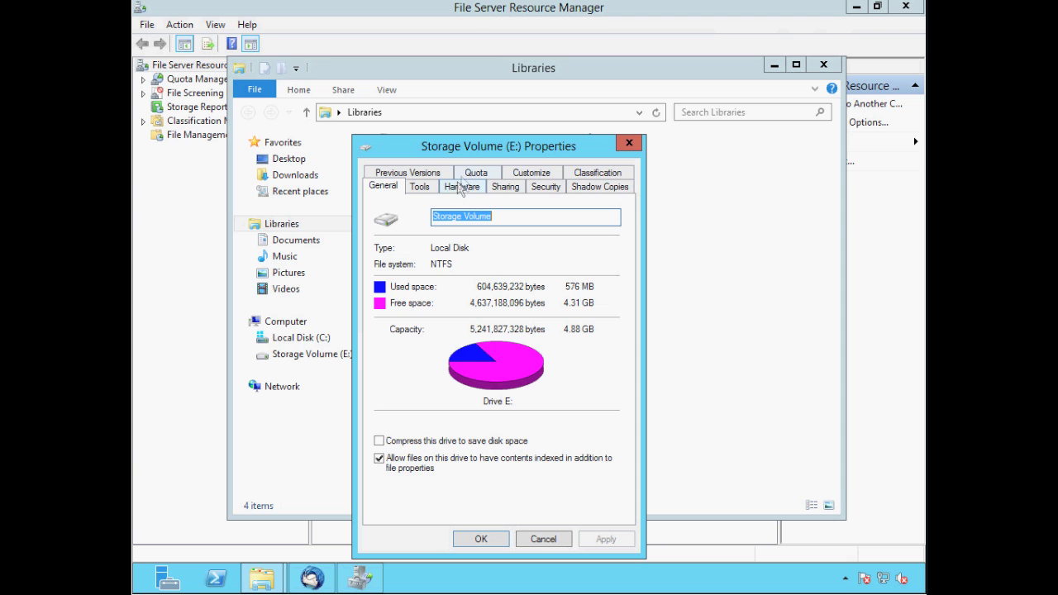
{"action": "left_click", "coordinate": [473, 172]}
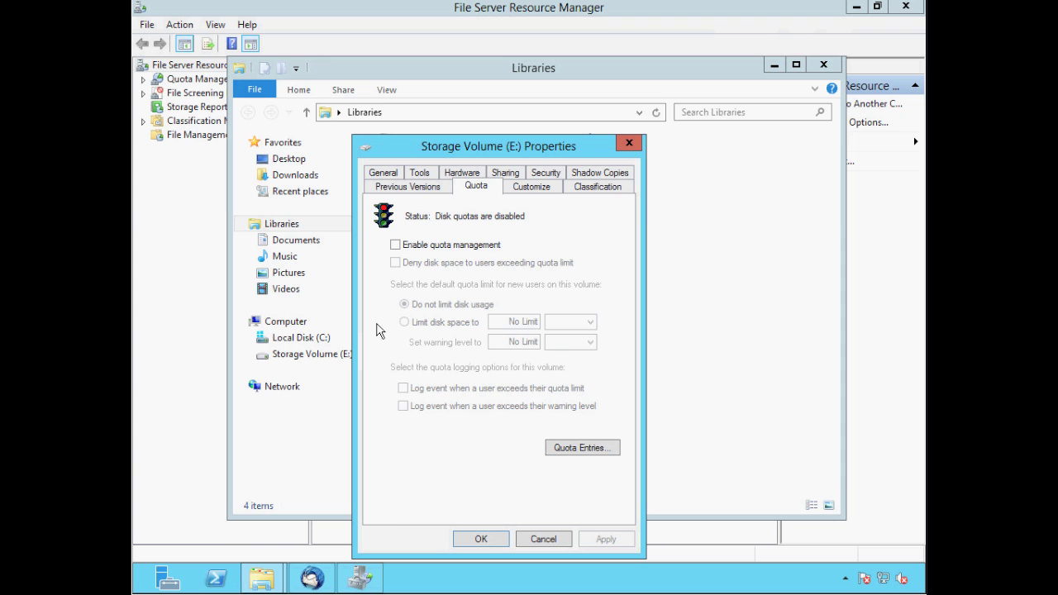
{"action": "left_click", "coordinate": [480, 541]}
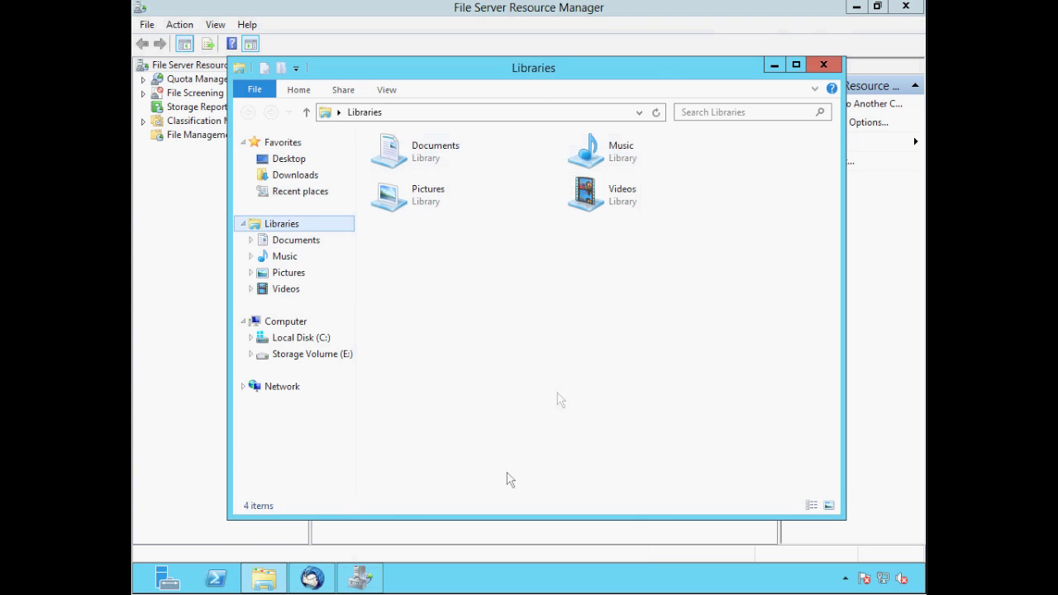
Close the Libraries window and begin a new quota from Quota Management > Quotas
{"action": "left_click", "coordinate": [823, 64]}
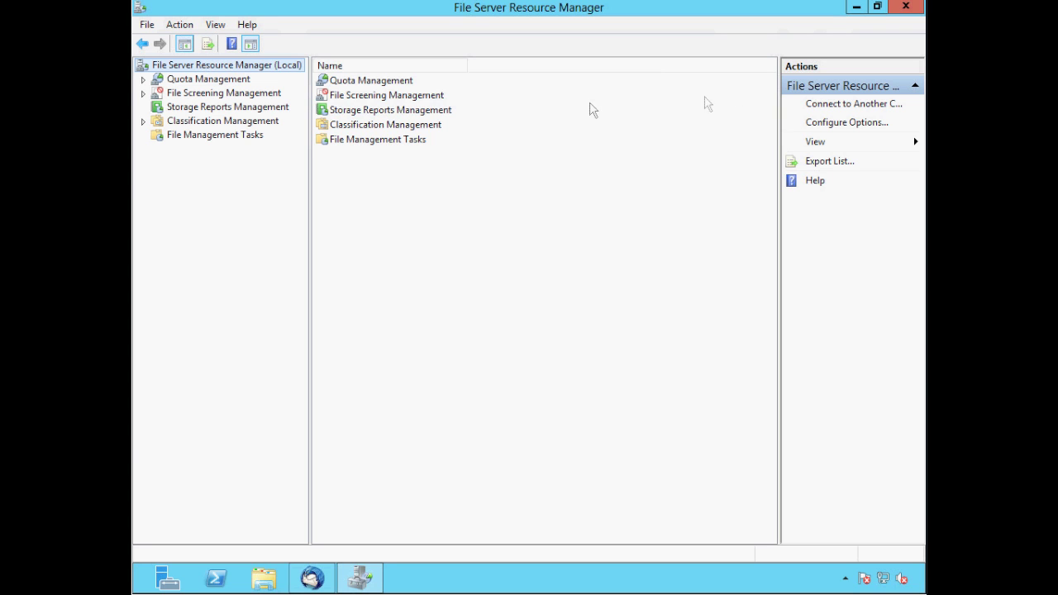
{"action": "left_click", "coordinate": [143, 79]}
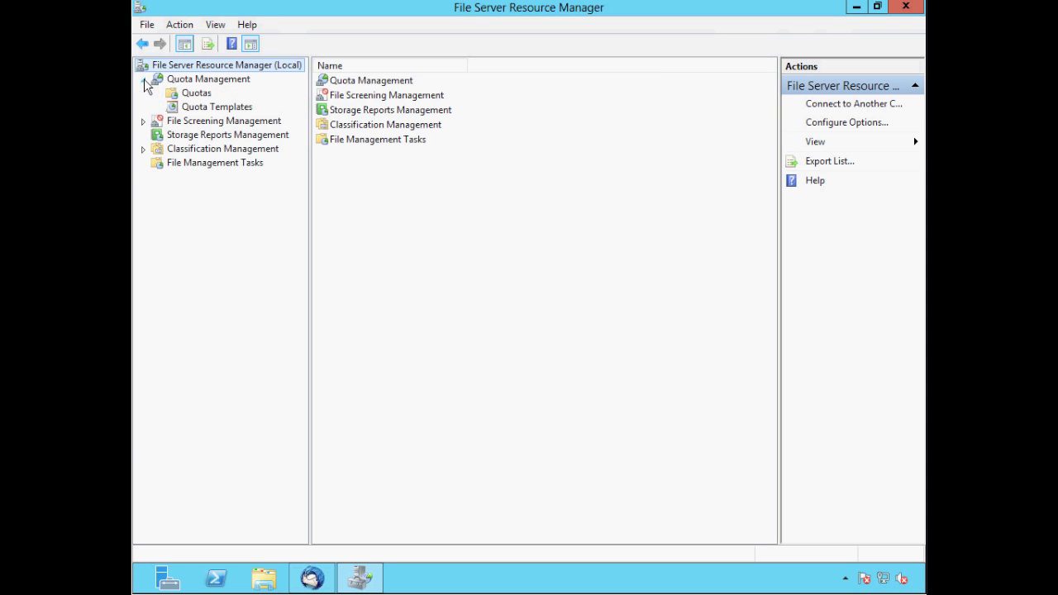
{"action": "left_click", "coordinate": [197, 93]}
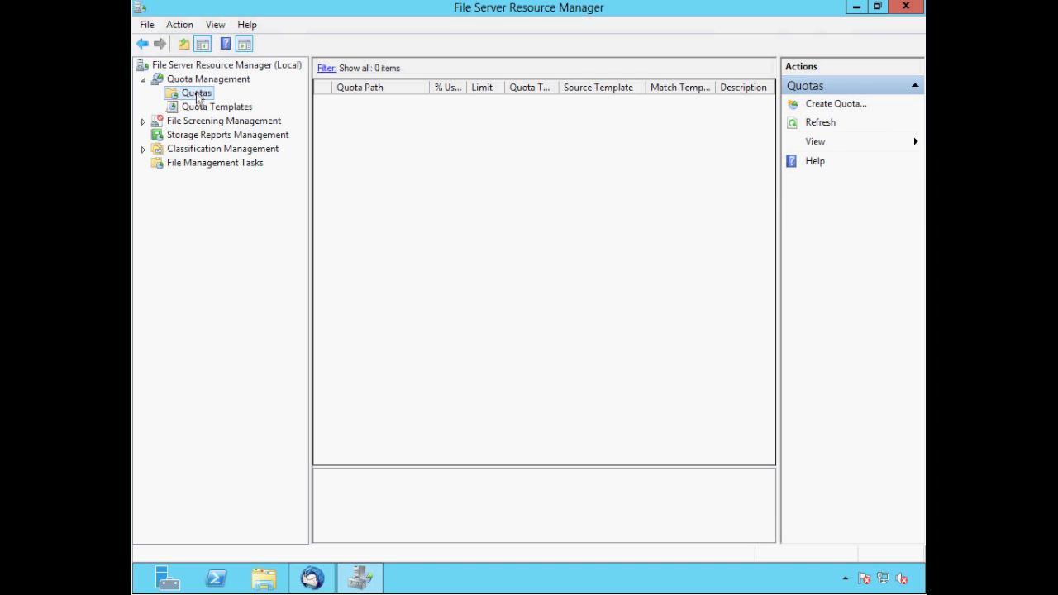
{"action": "right_click", "coordinate": [203, 95]}
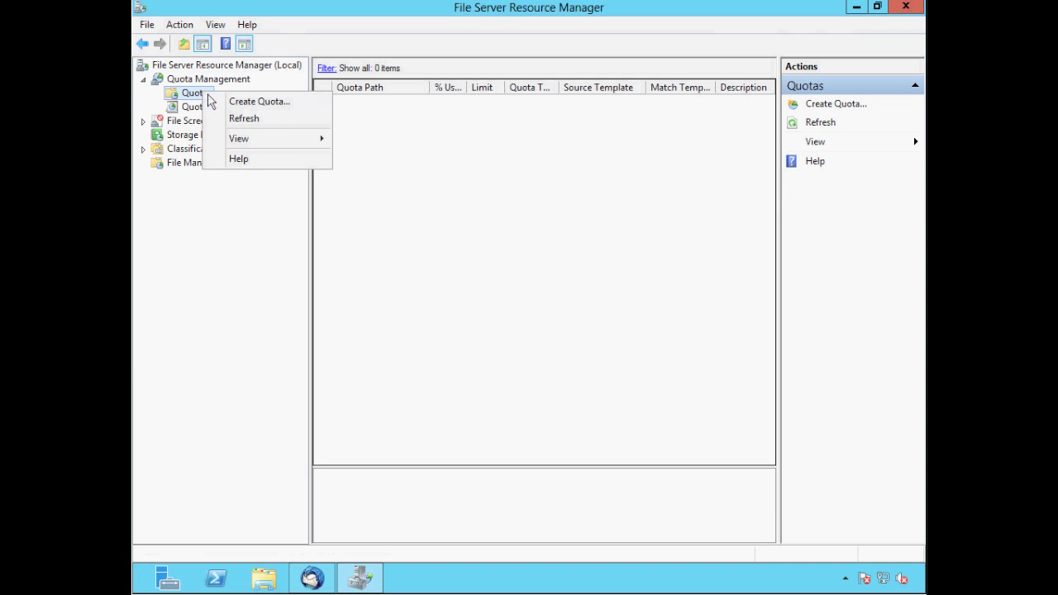
{"action": "left_click", "coordinate": [252, 103]}
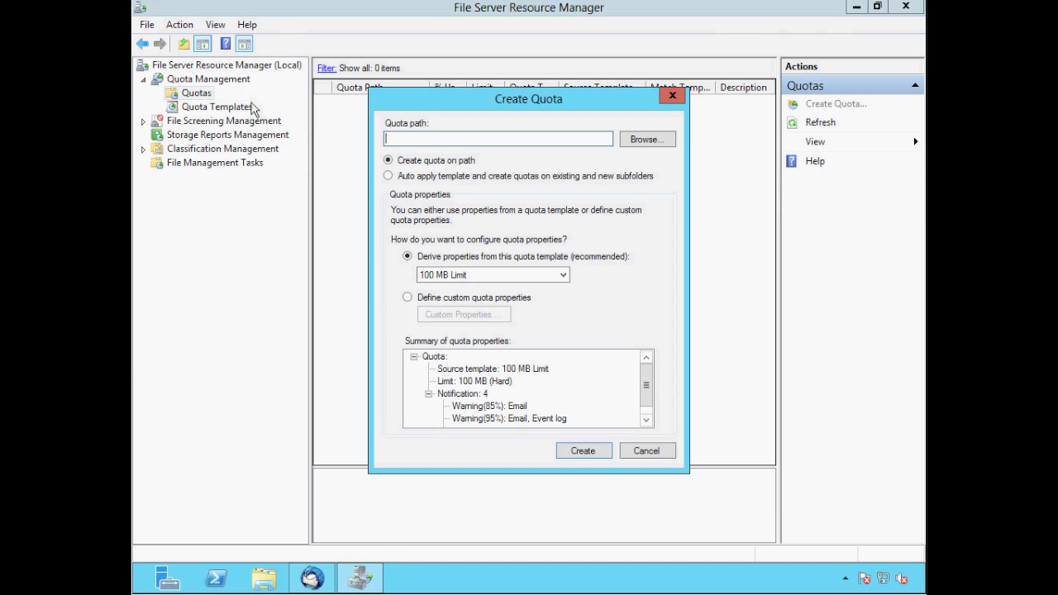
Set the quota path to Storage Volume (E:) and choose to define custom quota properties
{"action": "left_click", "coordinate": [643, 140]}
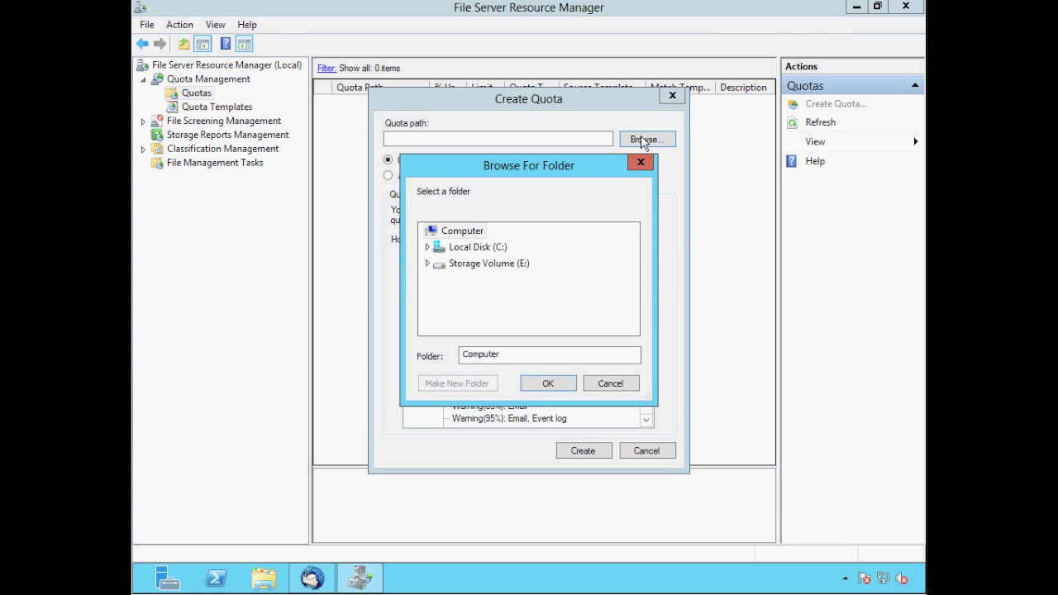
{"action": "left_click", "coordinate": [501, 265]}
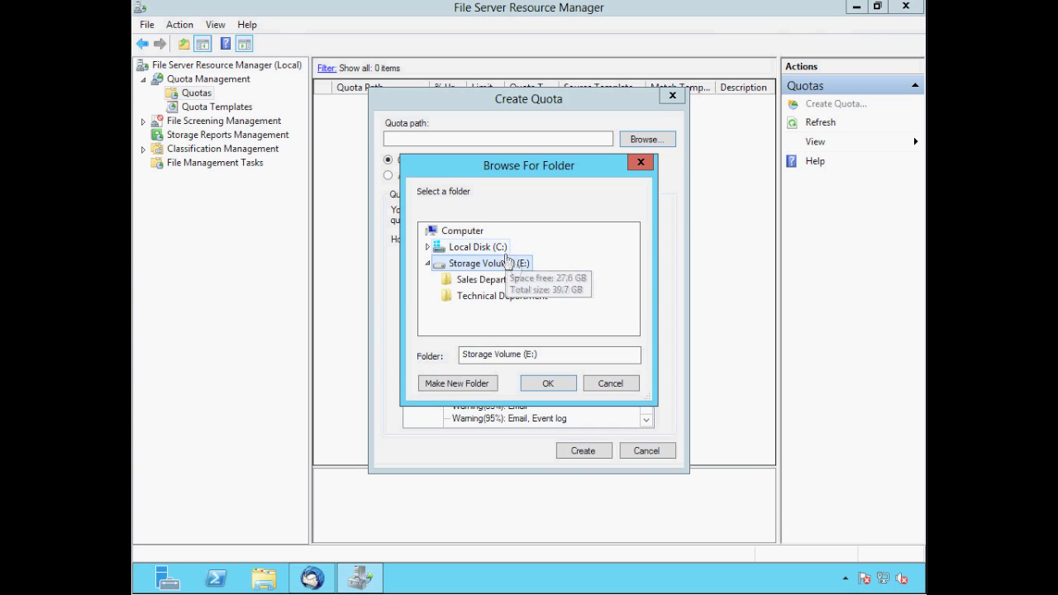
{"action": "left_click", "coordinate": [548, 383]}
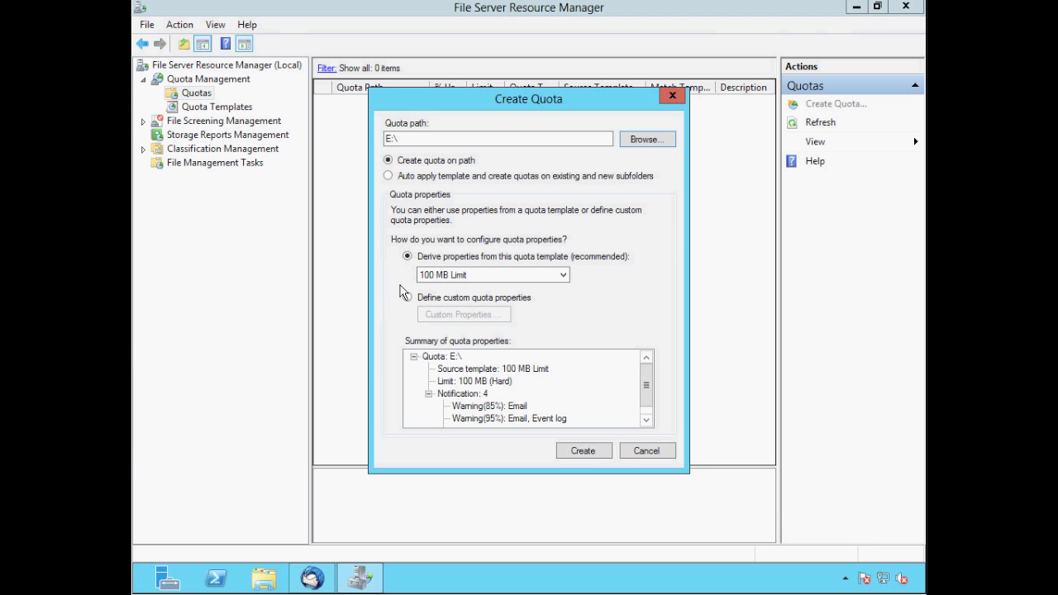
{"action": "left_click", "coordinate": [408, 298]}
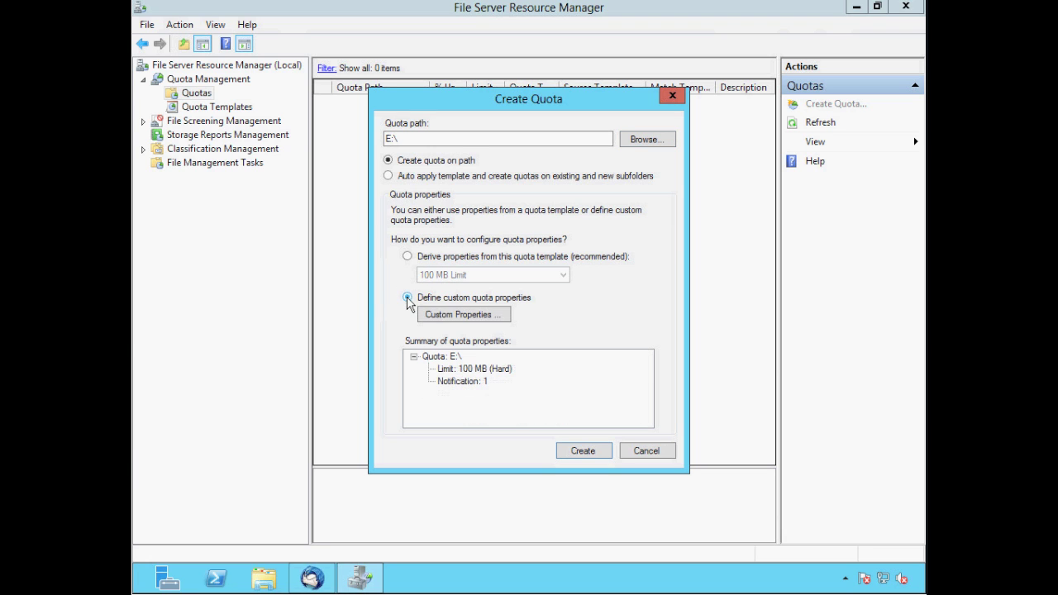
Describe the E:\ quota as 'E Volume' and change its space limit from 100 MB to 1 GB
{"action": "left_click", "coordinate": [455, 315]}
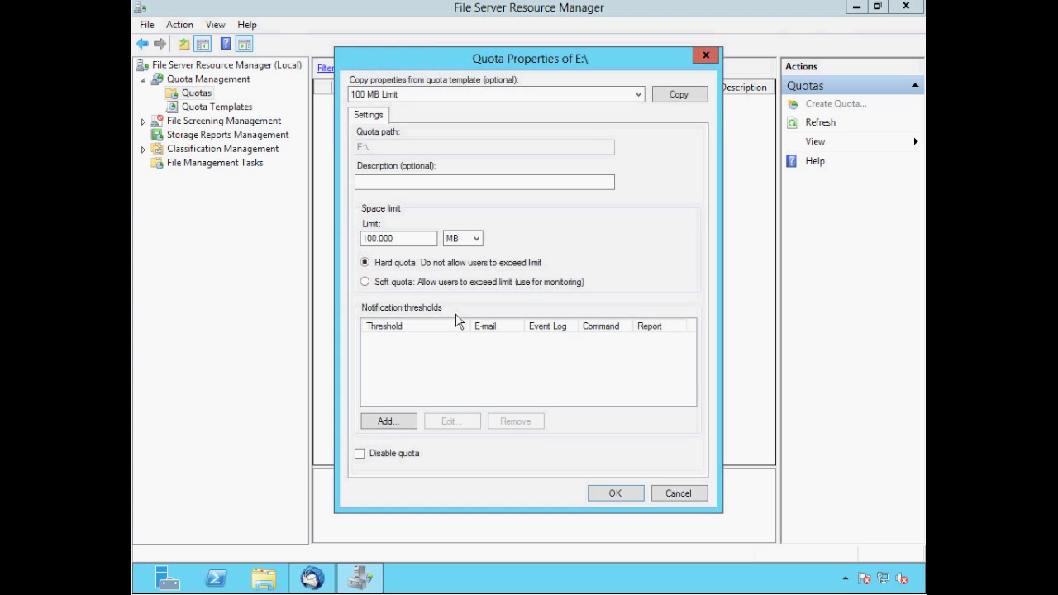
{"action": "left_click", "coordinate": [362, 181]}
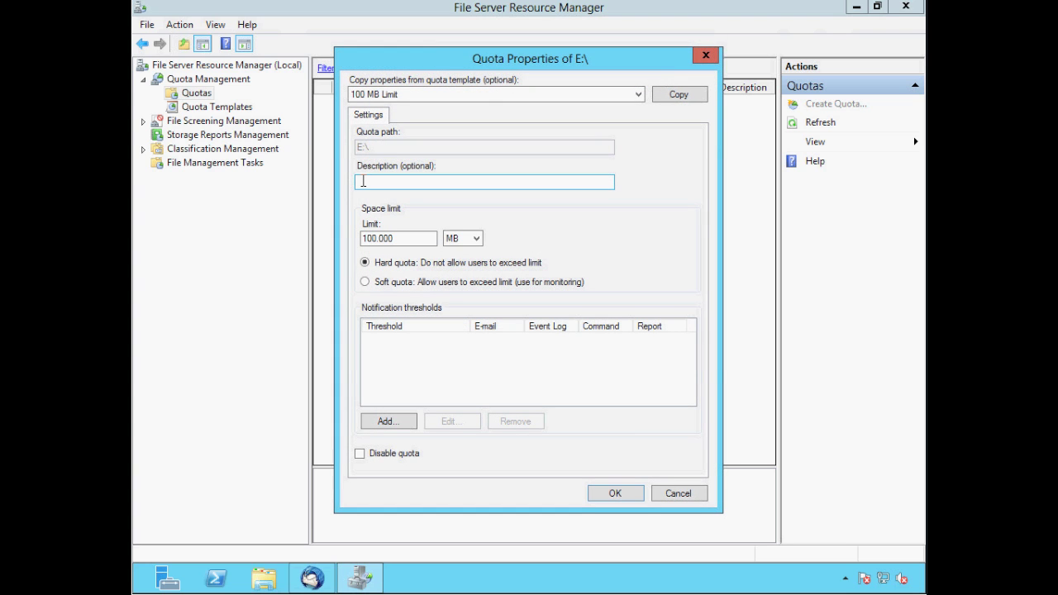
{"action": "type", "text": "E "}
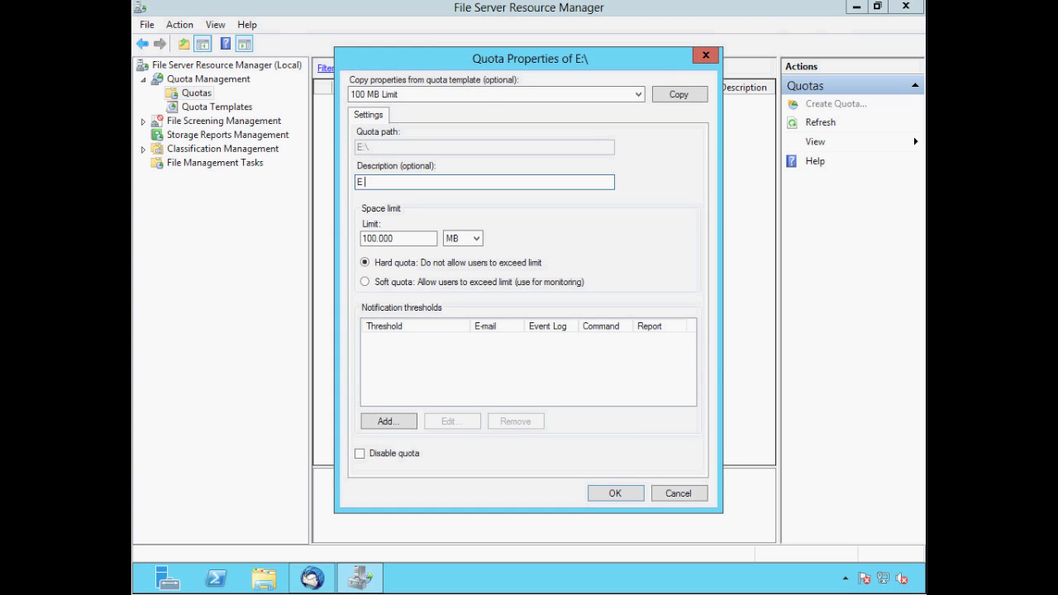
{"action": "type", "text": "Volume"}
{"action": "left_click_drag", "start_coordinate": [402, 240], "coordinate": [357, 241]}
{"action": "type", "text": "1"}
{"action": "key", "text": "Tab"}
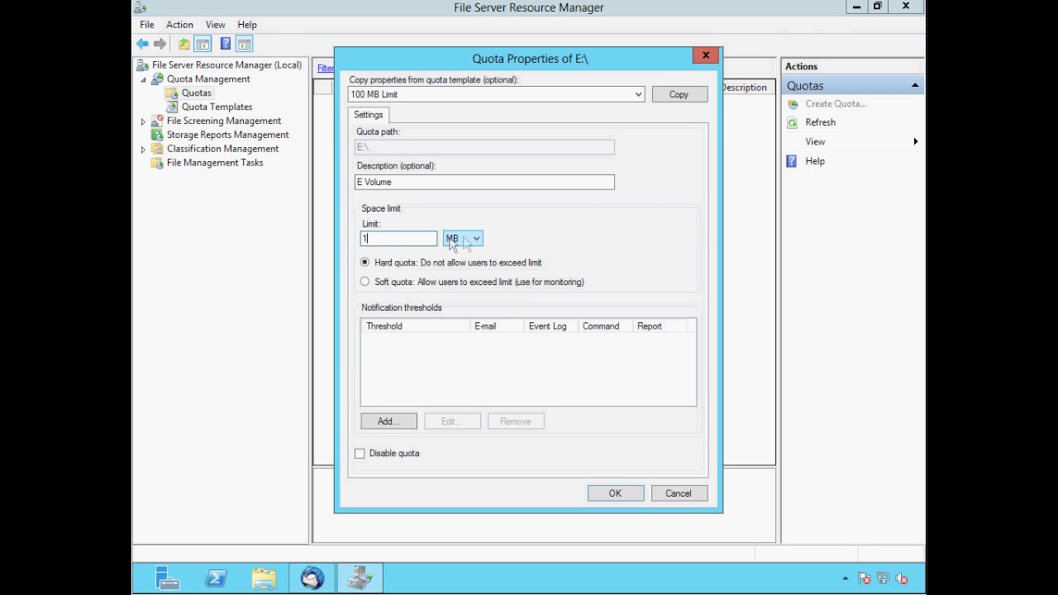
{"action": "left_click", "coordinate": [477, 239]}
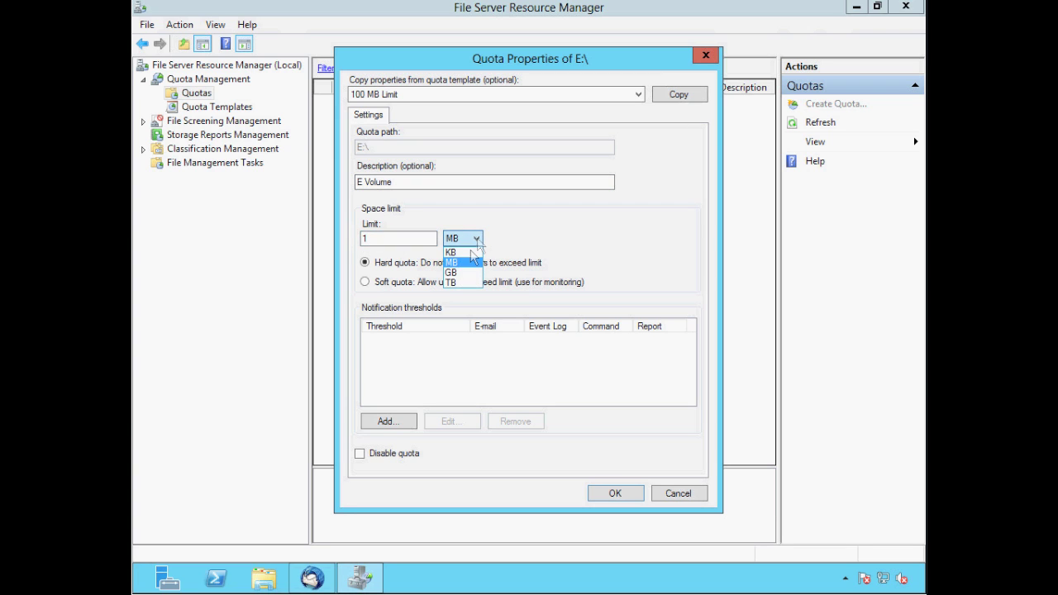
{"action": "left_click", "coordinate": [465, 274]}
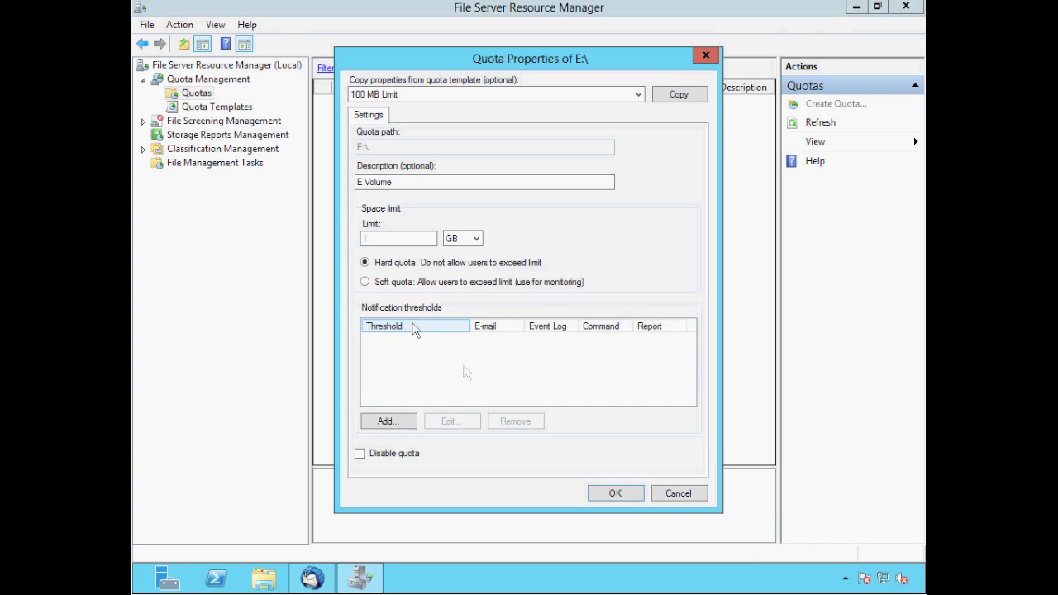
Create the 1 GB E:\ quota, saving it as a custom quota without a template
{"action": "left_click", "coordinate": [615, 494]}
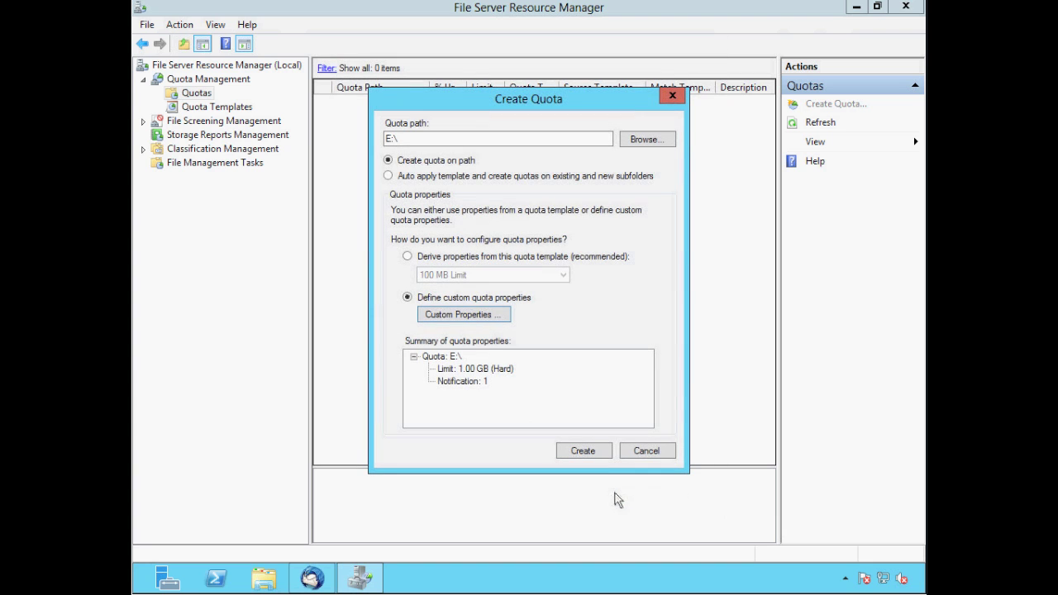
{"action": "left_click", "coordinate": [582, 451]}
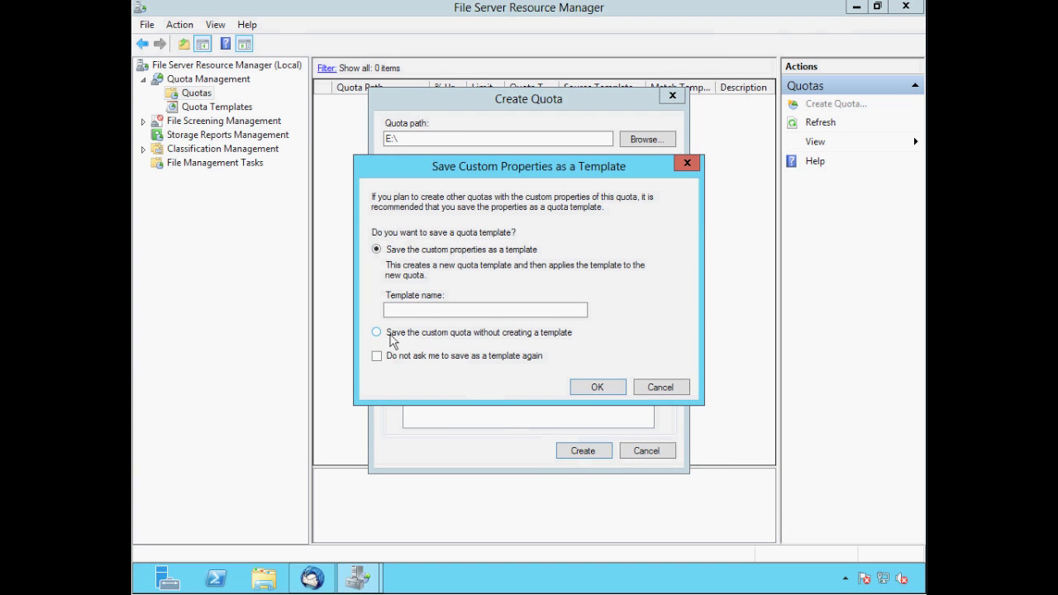
{"action": "left_click", "coordinate": [377, 332]}
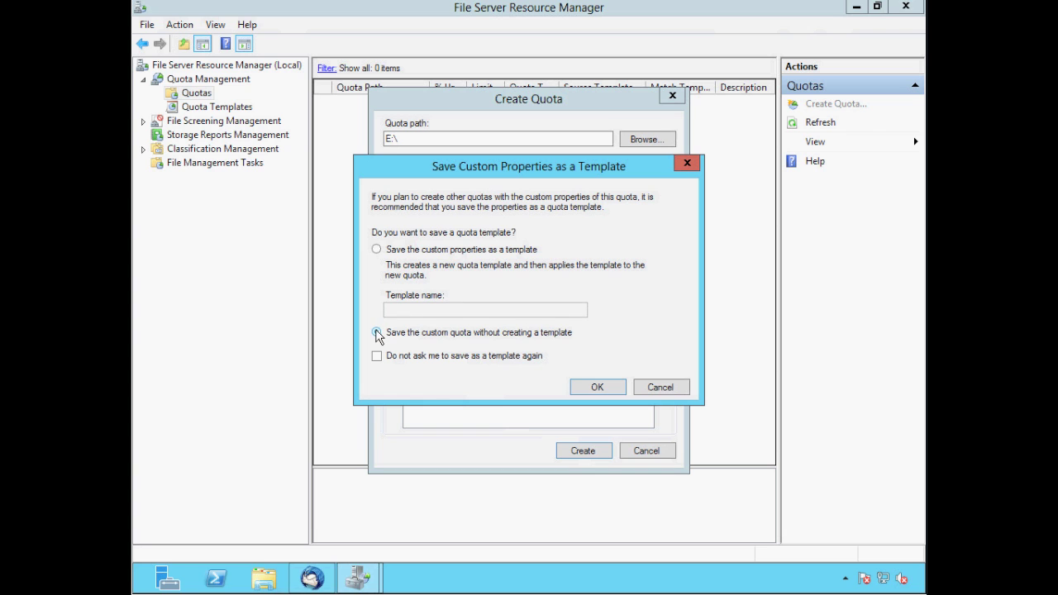
{"action": "left_click", "coordinate": [596, 389]}
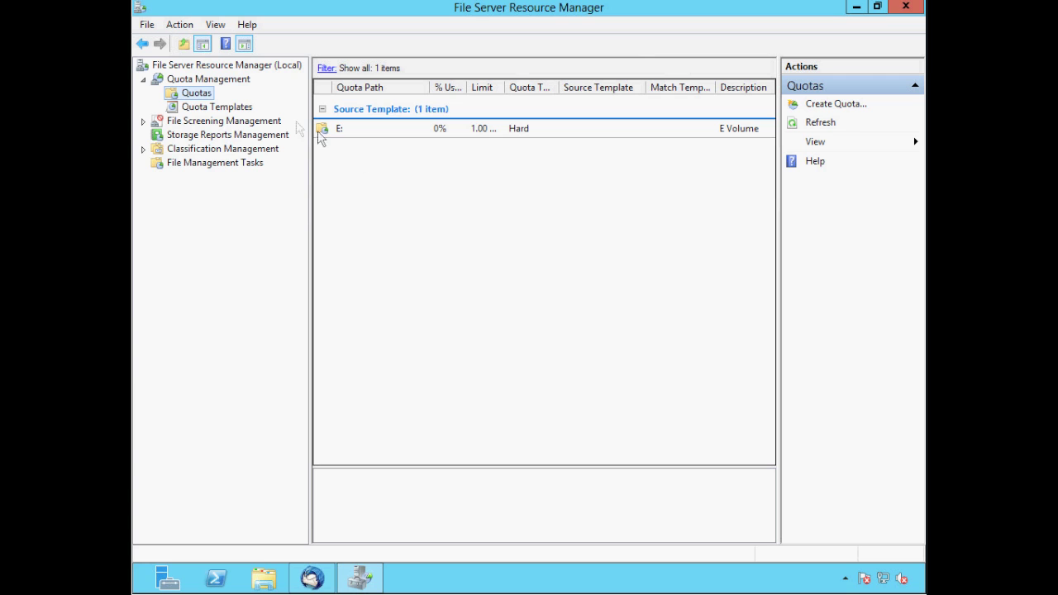
Create a second quota on E:\Sales Department and open its custom quota properties
{"action": "right_click", "coordinate": [191, 95]}
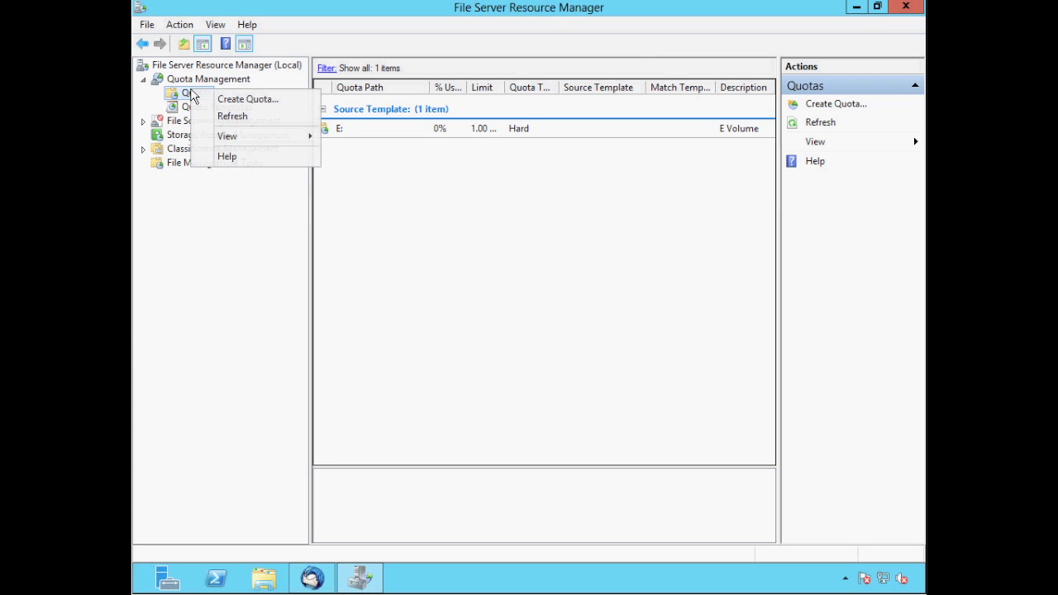
{"action": "left_click", "coordinate": [232, 100]}
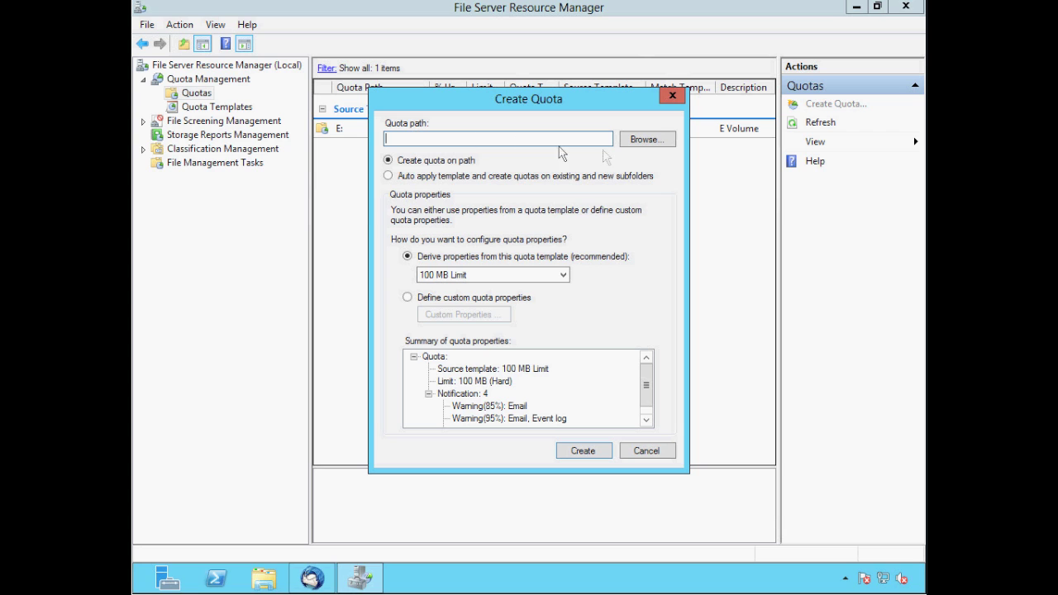
{"action": "left_click", "coordinate": [644, 142]}
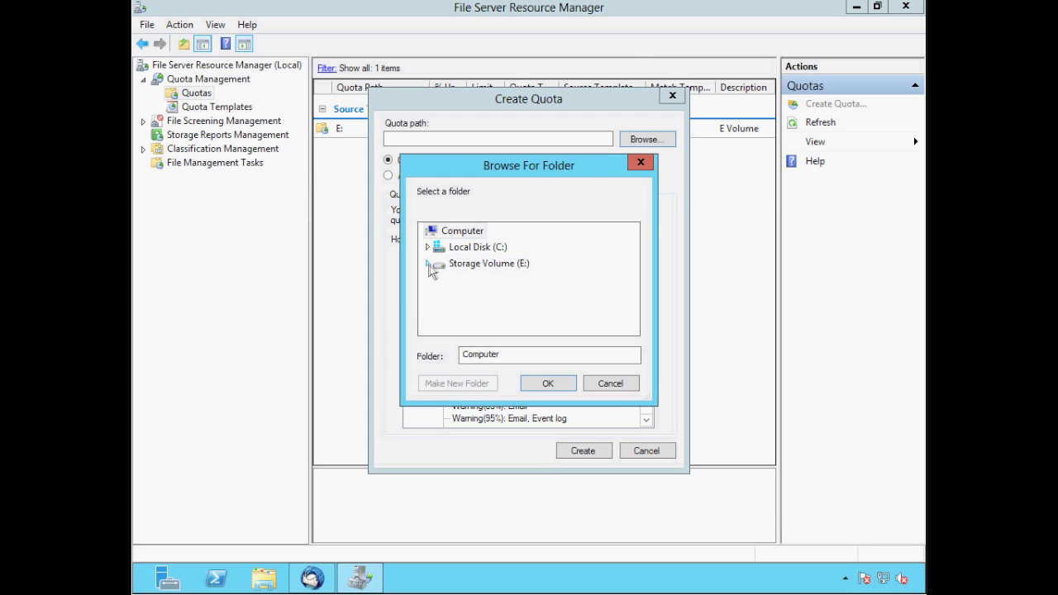
{"action": "left_click", "coordinate": [427, 264]}
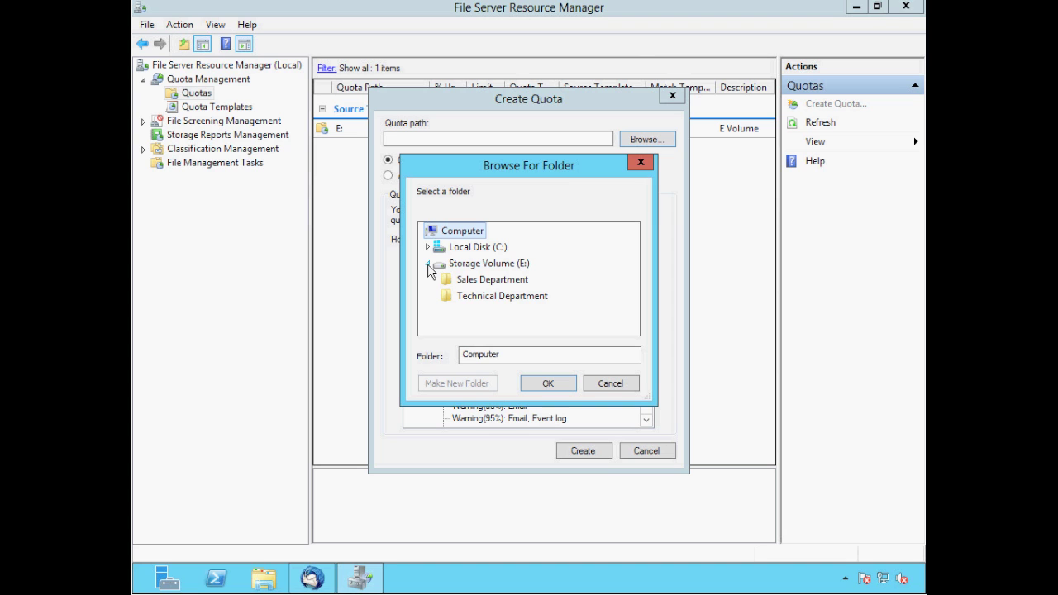
{"action": "left_click", "coordinate": [474, 286]}
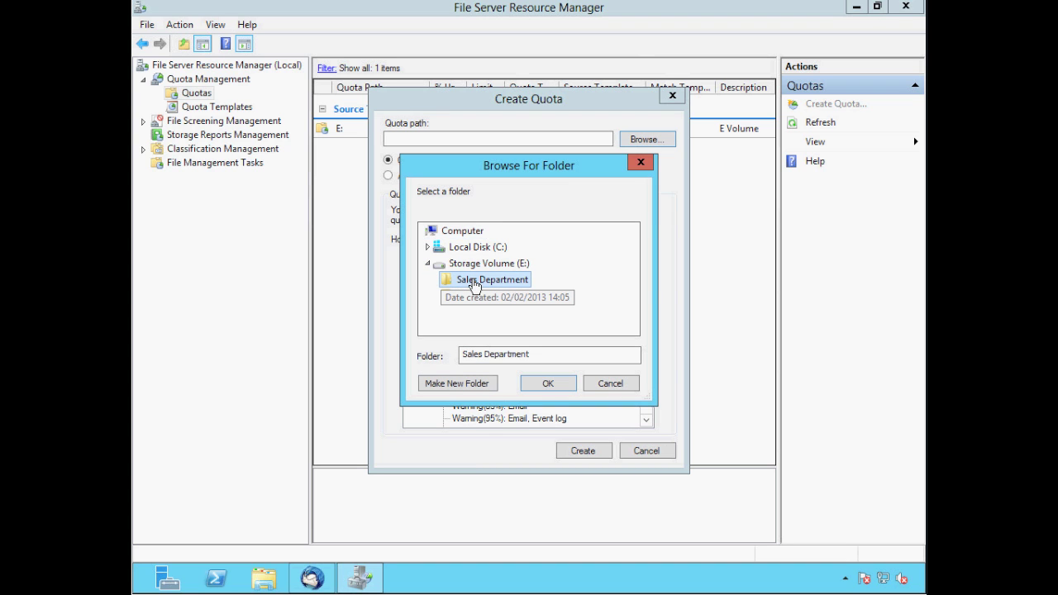
{"action": "left_click", "coordinate": [547, 385]}
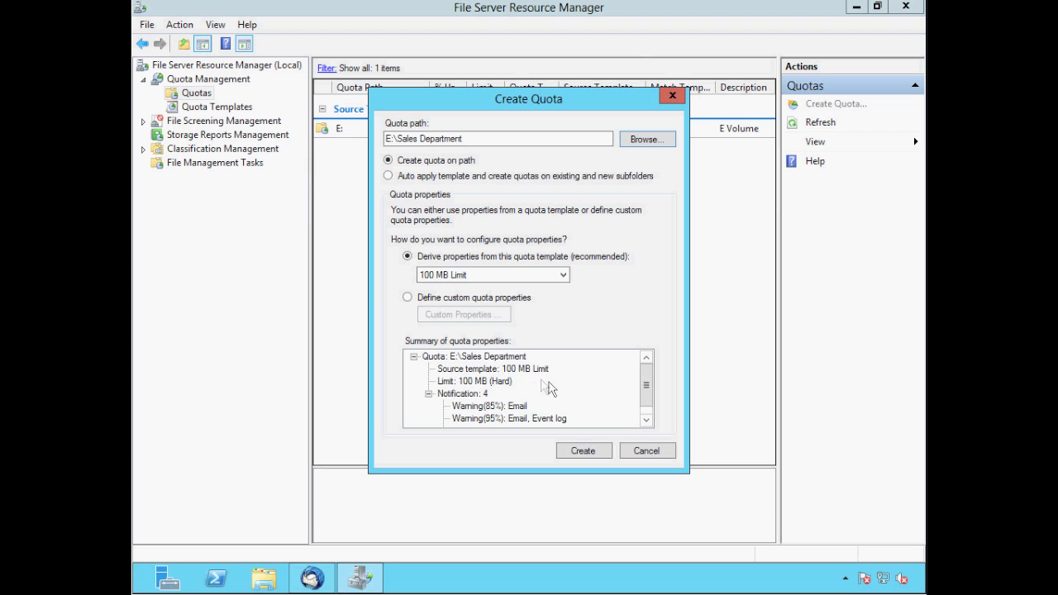
{"action": "left_click", "coordinate": [407, 298]}
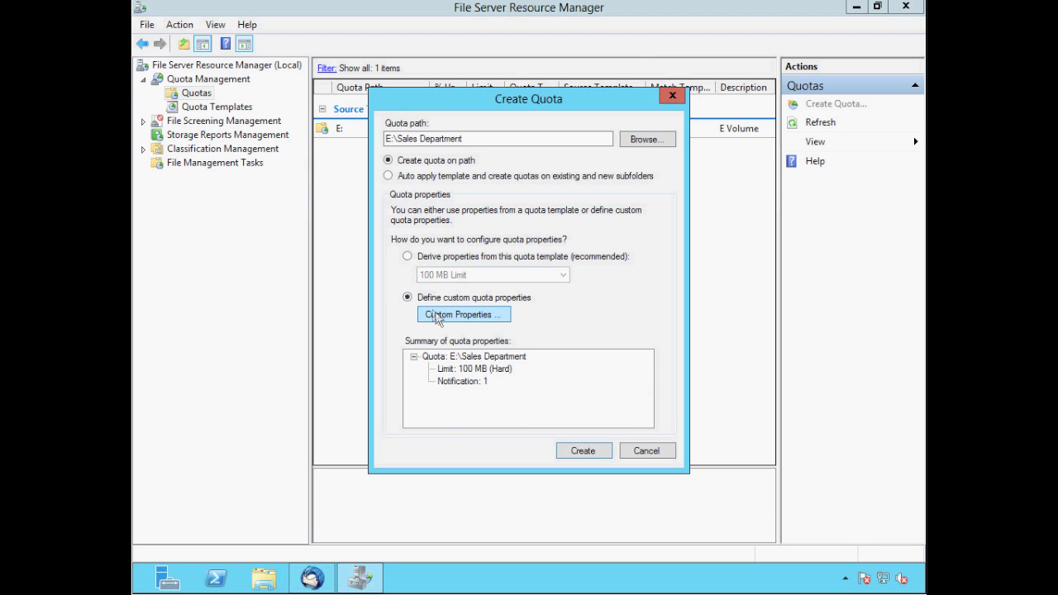
{"action": "left_click", "coordinate": [437, 318]}
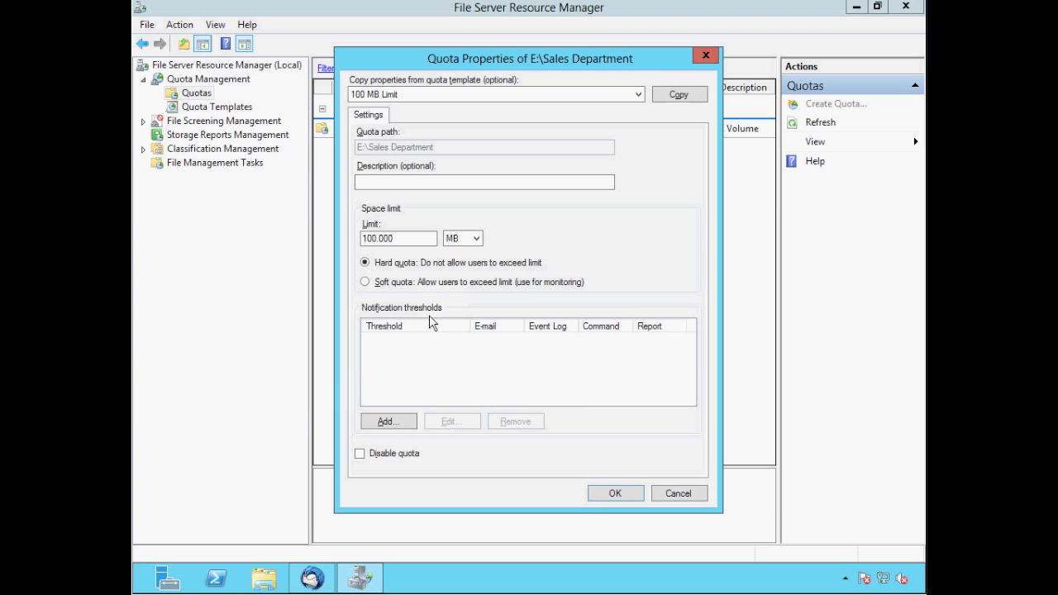
Give the Sales Department quota the description 'Sales Folder' and a 2 MB limit, then add a threshold
{"action": "left_click", "coordinate": [363, 183]}
{"action": "type", "text": "Sal"}
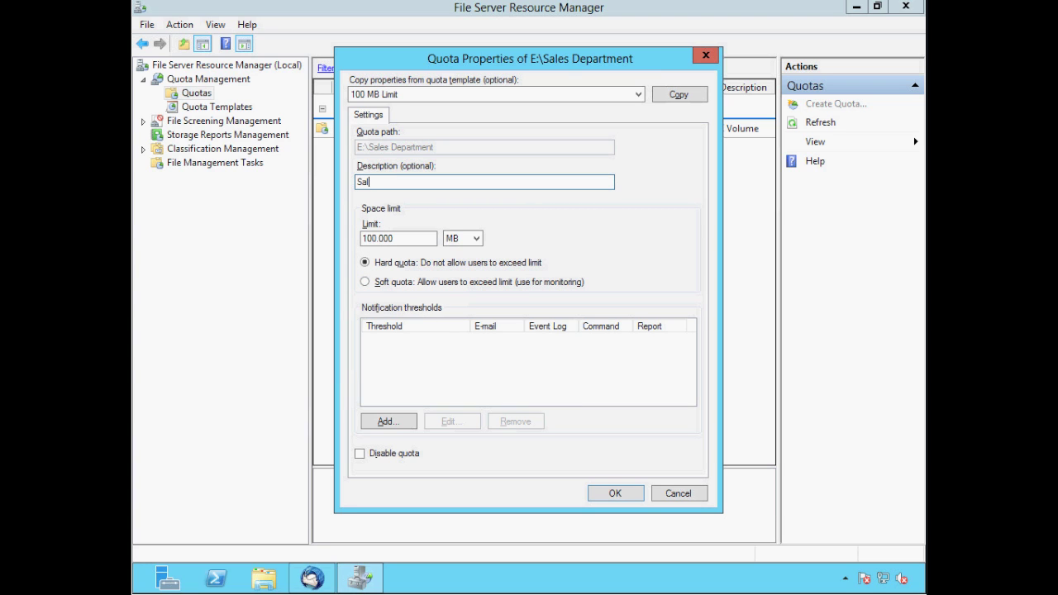
{"action": "type", "text": "es Folder"}
{"action": "left_click_drag", "start_coordinate": [398, 237], "coordinate": [363, 237]}
{"action": "type", "text": "2"}
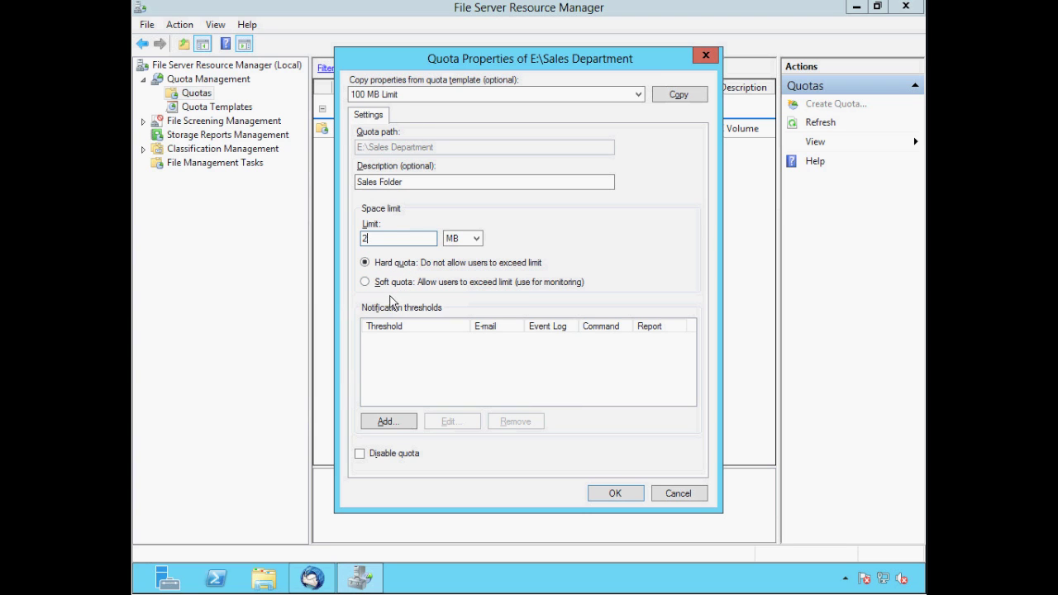
{"action": "left_click", "coordinate": [385, 423]}
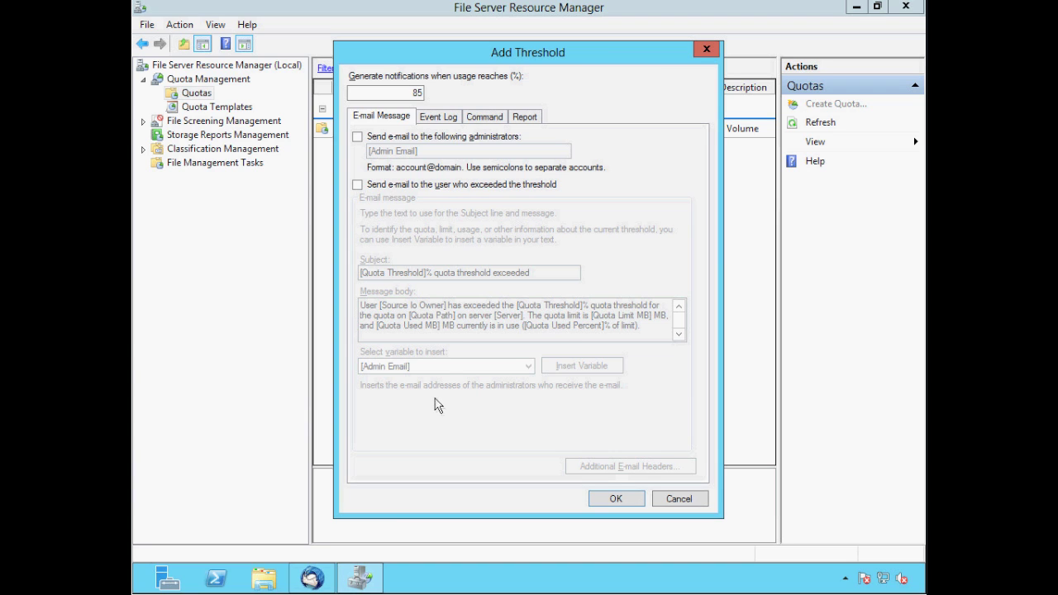
Set the threshold to 90% with an e-mail to administrators and an Event Log warning
{"action": "double_click", "coordinate": [417, 93]}
{"action": "type", "text": "90"}
{"action": "left_click", "coordinate": [357, 137]}
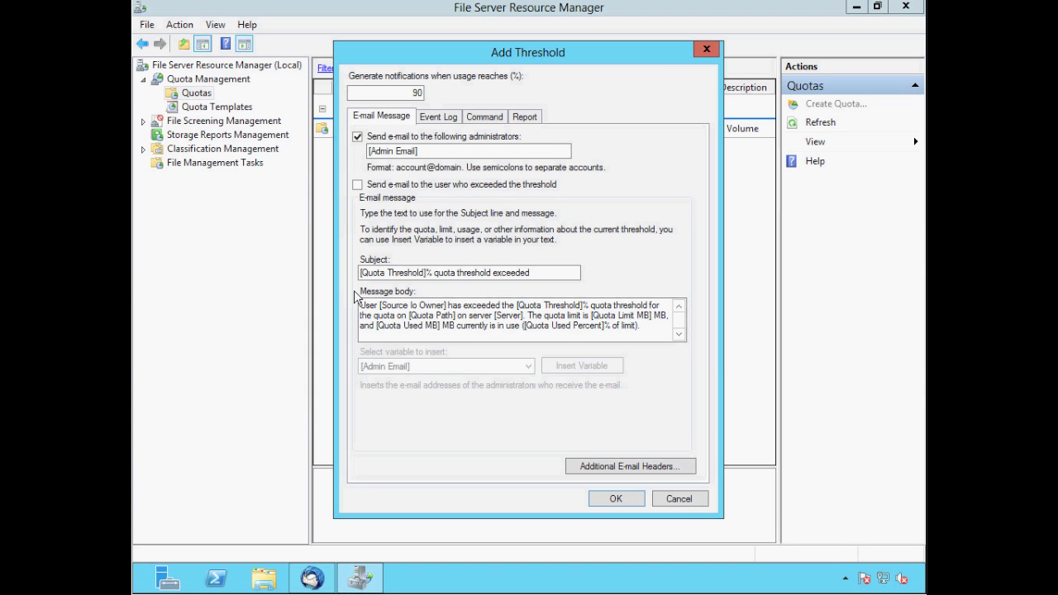
{"action": "left_click", "coordinate": [446, 119]}
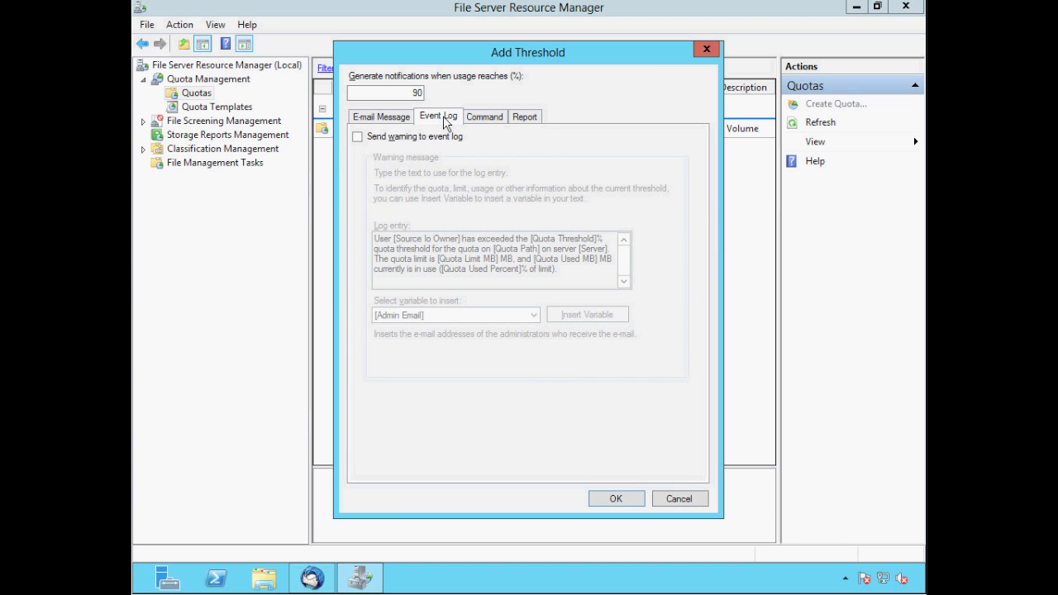
{"action": "left_click", "coordinate": [357, 137]}
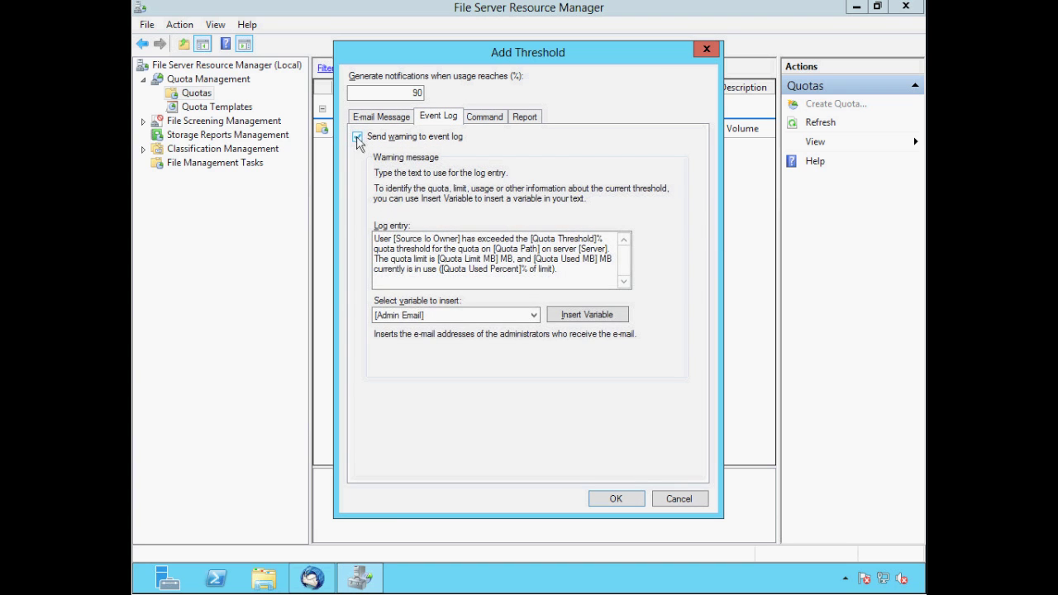
Have the 90% threshold send a Files by Owner report to administrators, and confirm it
{"action": "left_click", "coordinate": [479, 121]}
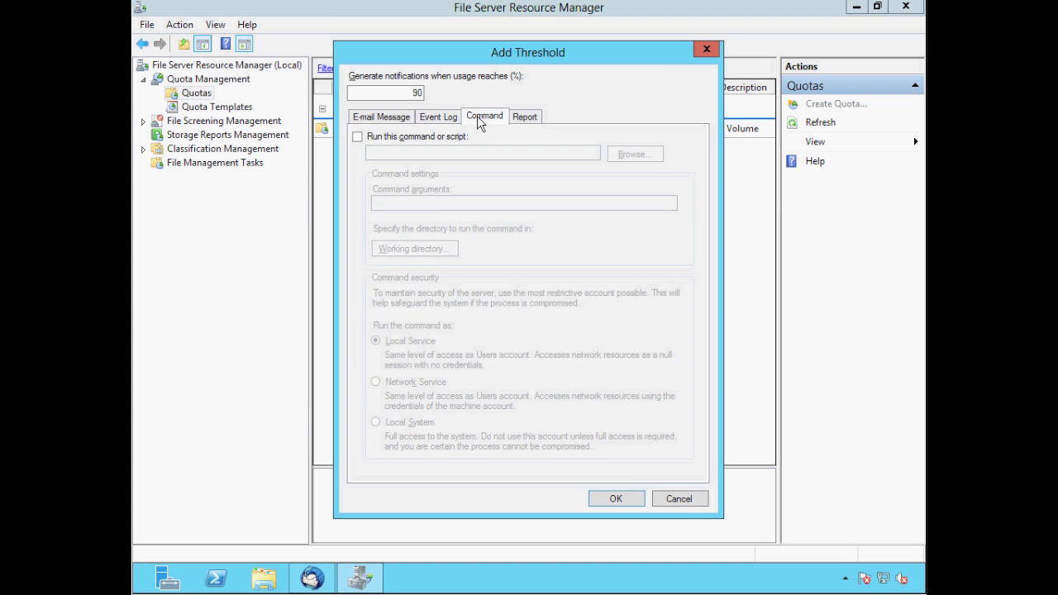
{"action": "left_click", "coordinate": [524, 120]}
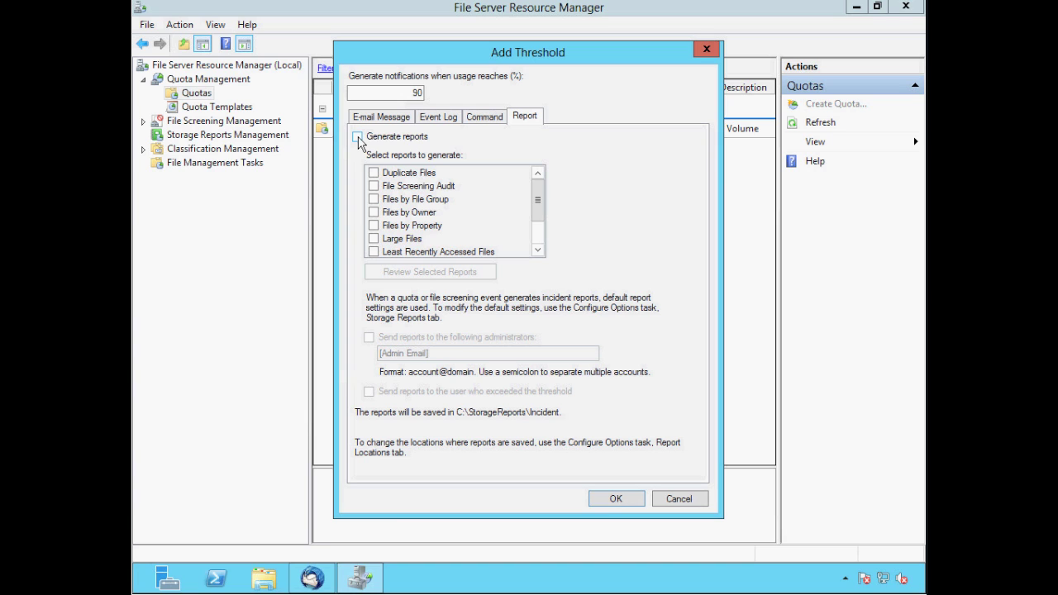
{"action": "left_click", "coordinate": [357, 137]}
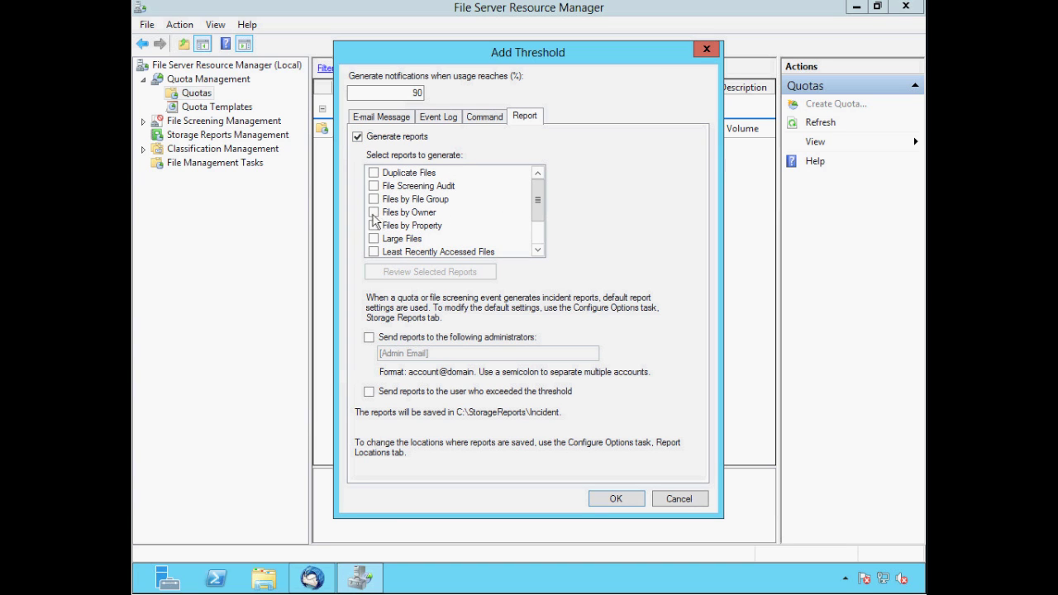
{"action": "left_click", "coordinate": [373, 213]}
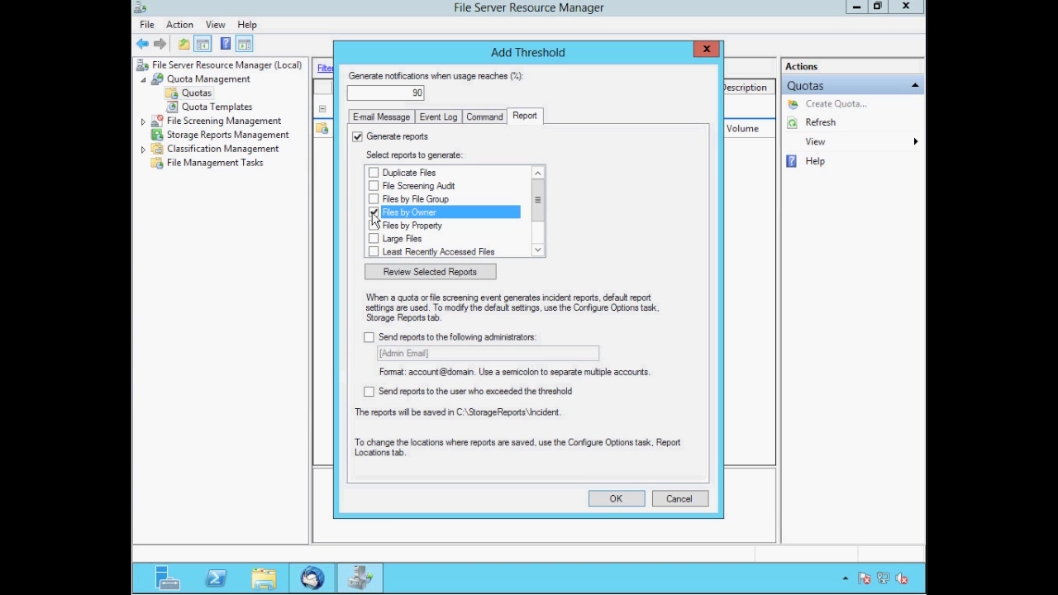
{"action": "left_click", "coordinate": [368, 337]}
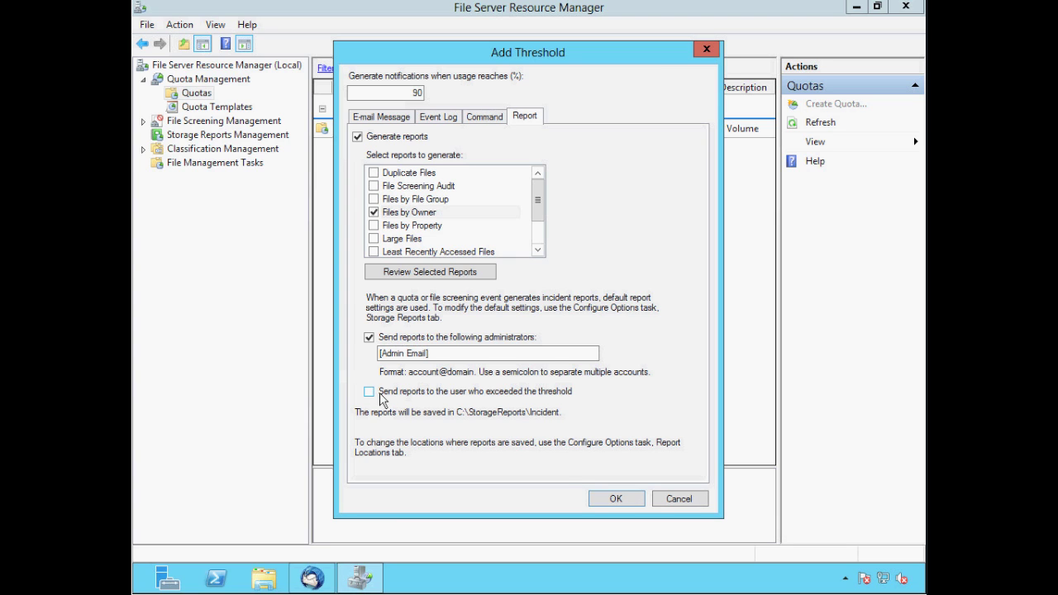
{"action": "left_click", "coordinate": [614, 501]}
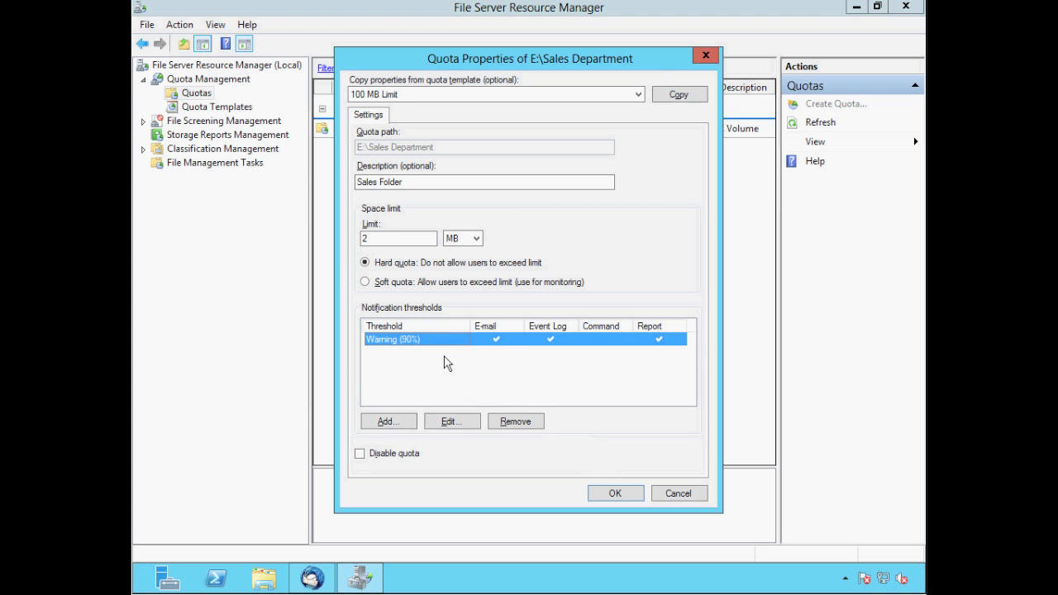
Create the 2 MB Sales Department quota as a custom quota without a template
{"action": "left_click", "coordinate": [616, 494]}
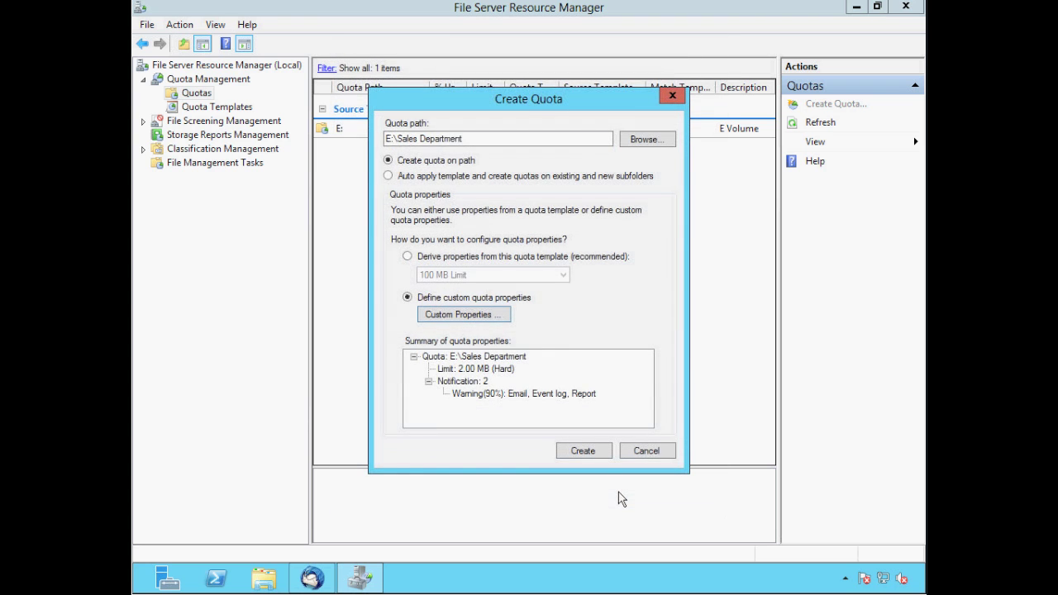
{"action": "left_click", "coordinate": [582, 452]}
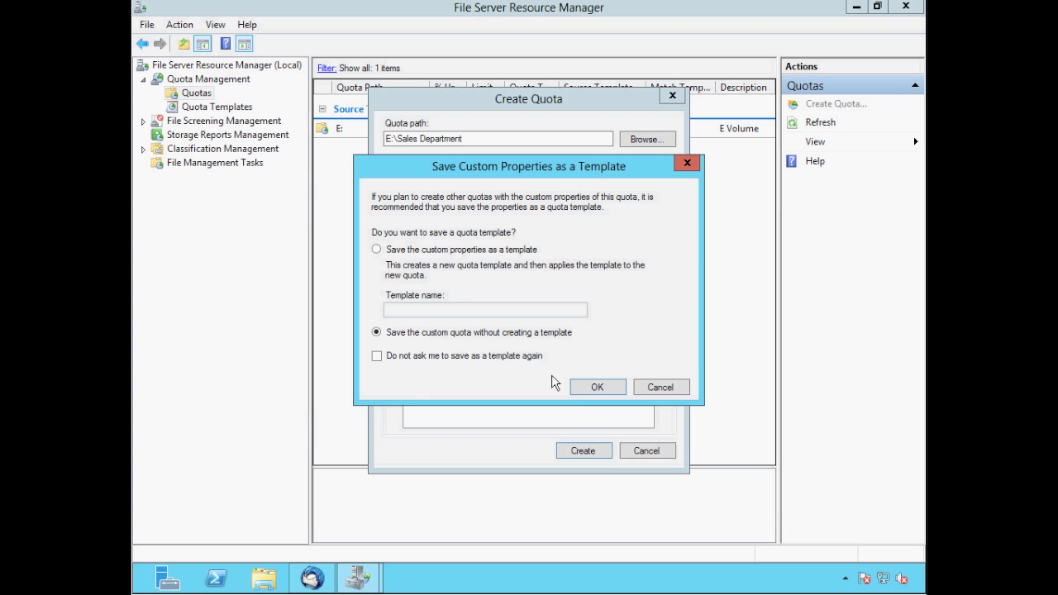
{"action": "left_click", "coordinate": [598, 388]}
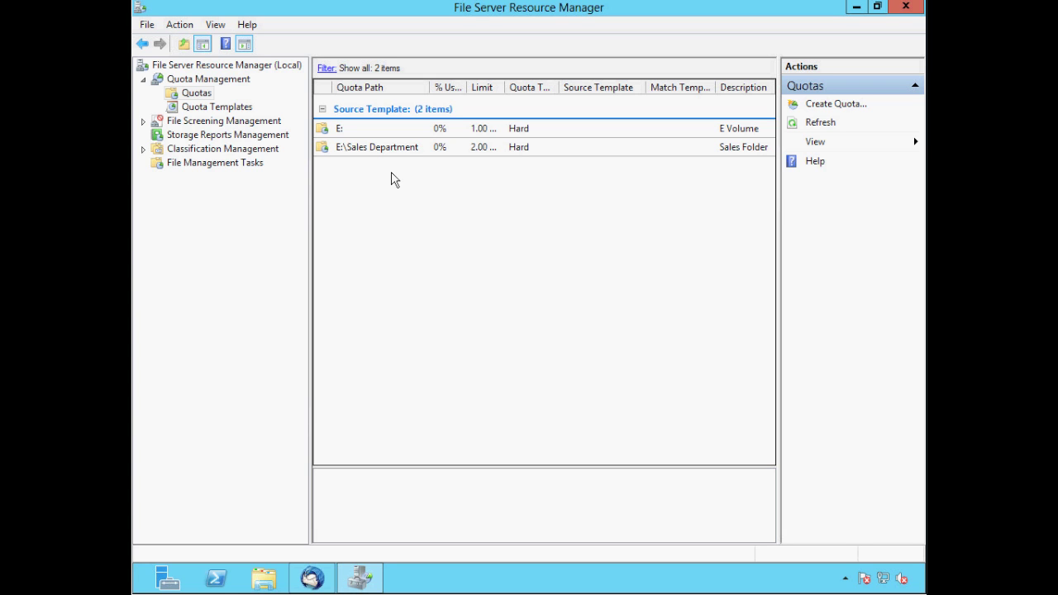
Start a third quota and browse for its folder
{"action": "right_click", "coordinate": [203, 97]}
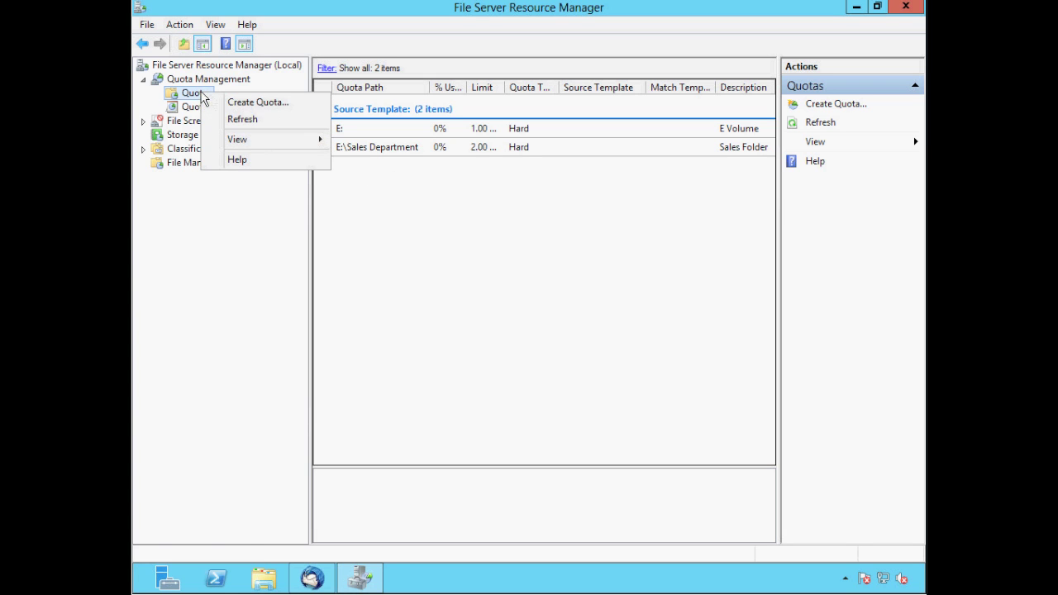
{"action": "left_click", "coordinate": [238, 103]}
{"action": "left_click", "coordinate": [628, 142]}
Target the new quota at E:\Technical Department with custom properties and begin its description
{"action": "left_click", "coordinate": [428, 262]}
{"action": "left_click", "coordinate": [472, 295]}
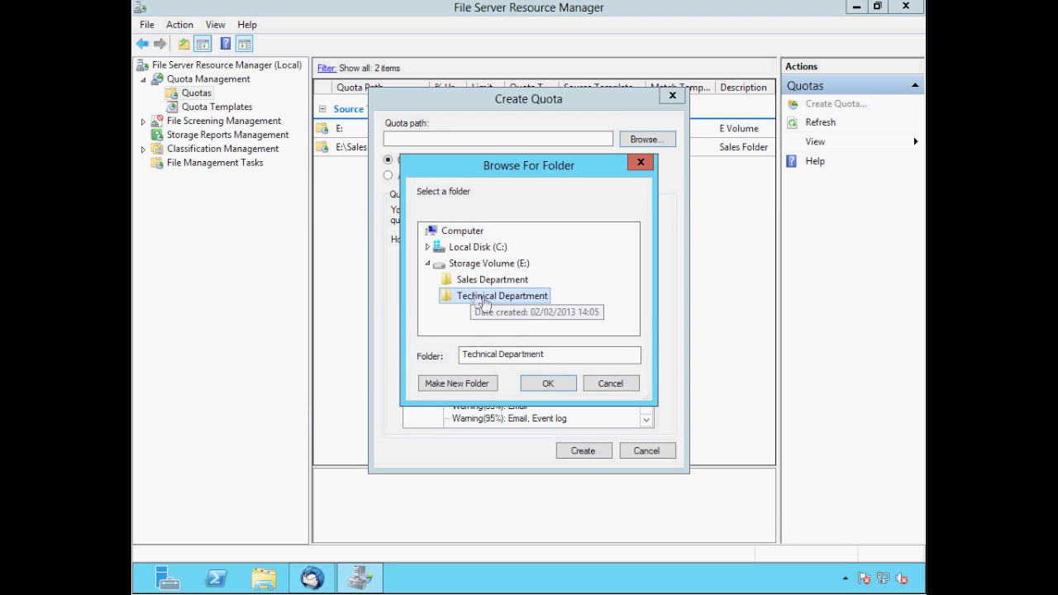
{"action": "left_click", "coordinate": [546, 384]}
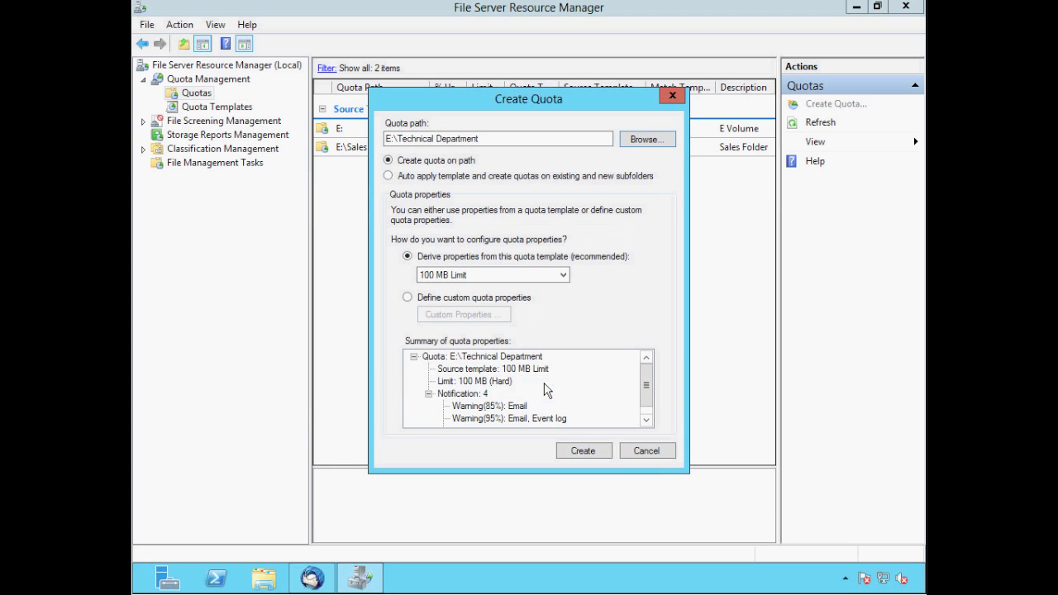
{"action": "left_click", "coordinate": [407, 297]}
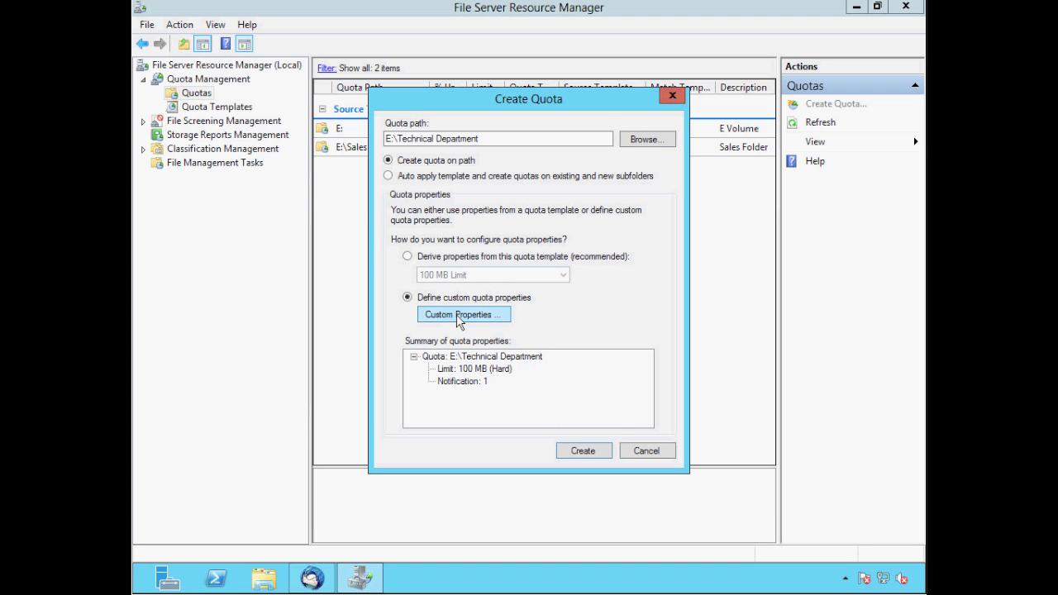
{"action": "left_click", "coordinate": [459, 316]}
{"action": "left_click", "coordinate": [364, 180]}
Describe the Technical Department quota as 'Technical Folder' with a 2 MB limit
{"action": "type", "text": "Tec"}
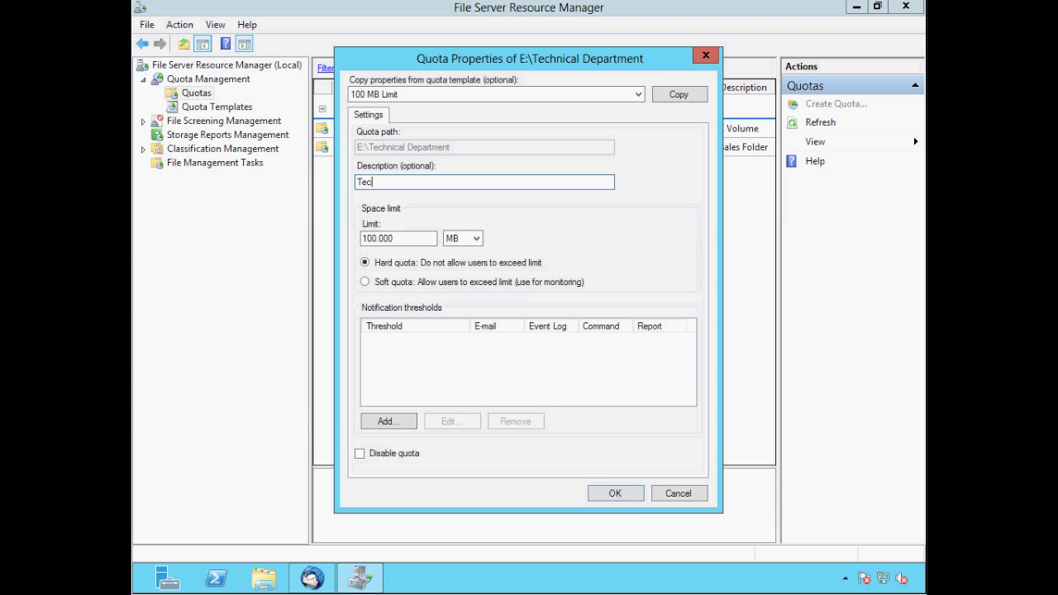
{"action": "type", "text": "hnical Folder"}
{"action": "left_click_drag", "start_coordinate": [397, 239], "coordinate": [343, 240]}
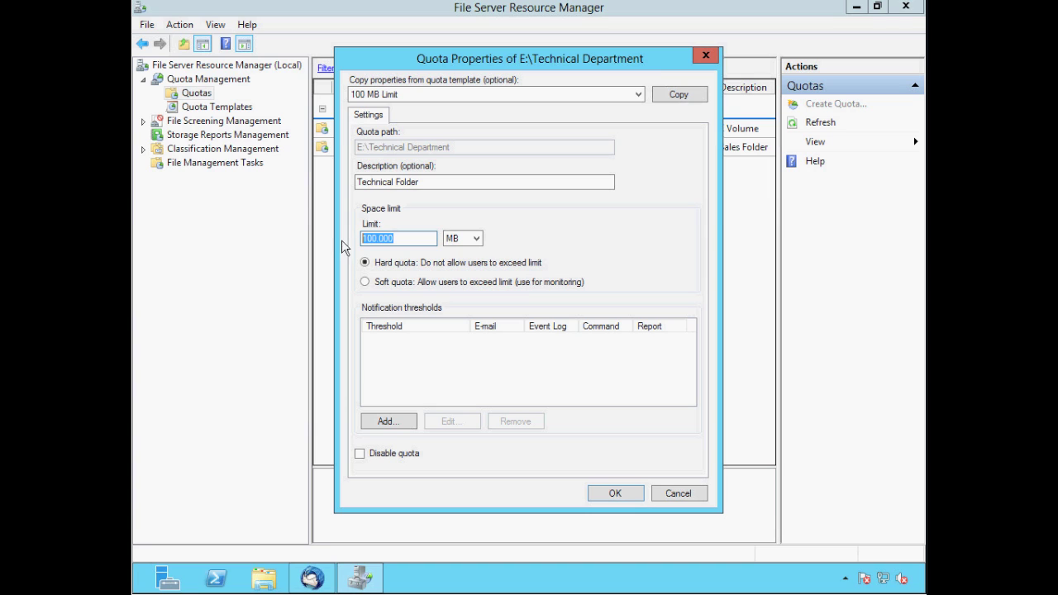
{"action": "type", "text": "2"}
Add a 90% threshold that e-mails administrators
{"action": "left_click", "coordinate": [385, 422]}
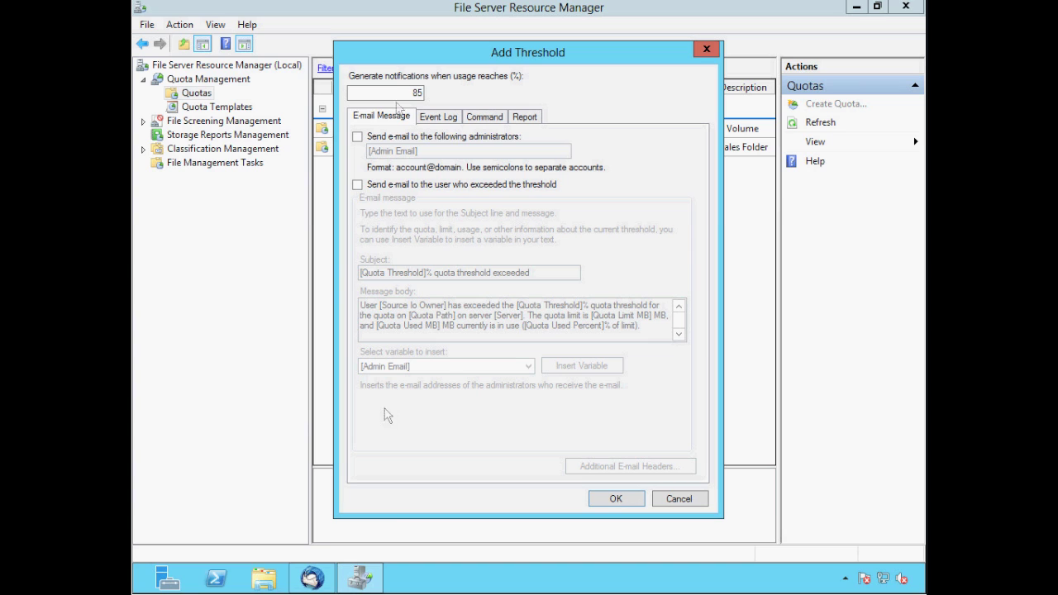
{"action": "left_click_drag", "start_coordinate": [407, 94], "coordinate": [422, 96]}
{"action": "type", "text": "90"}
{"action": "left_click", "coordinate": [356, 137]}
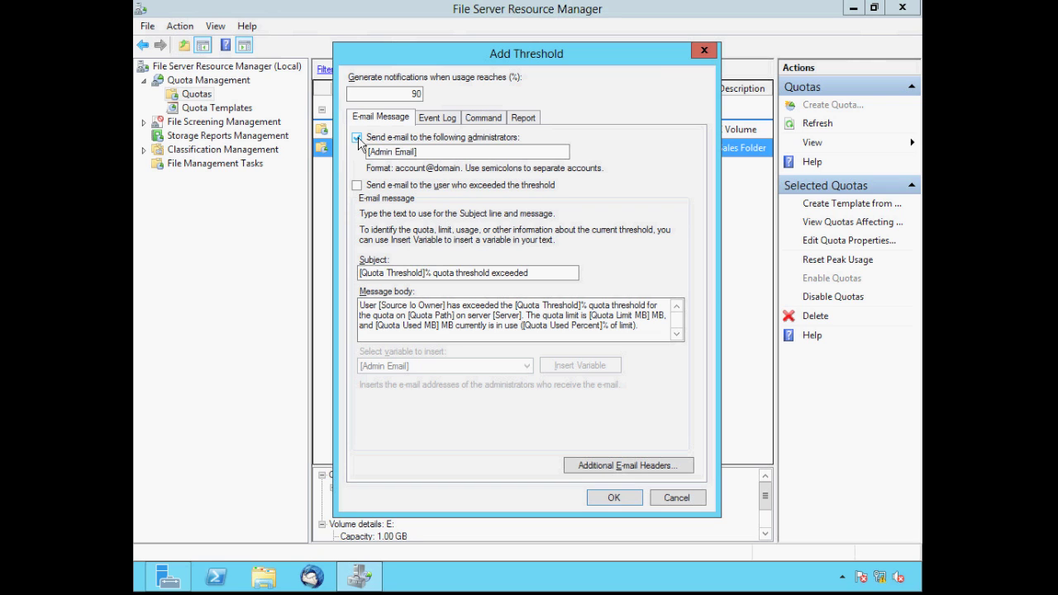
Make the 90% threshold send a Files by Owner report to administrators, and confirm it
{"action": "left_click", "coordinate": [522, 121]}
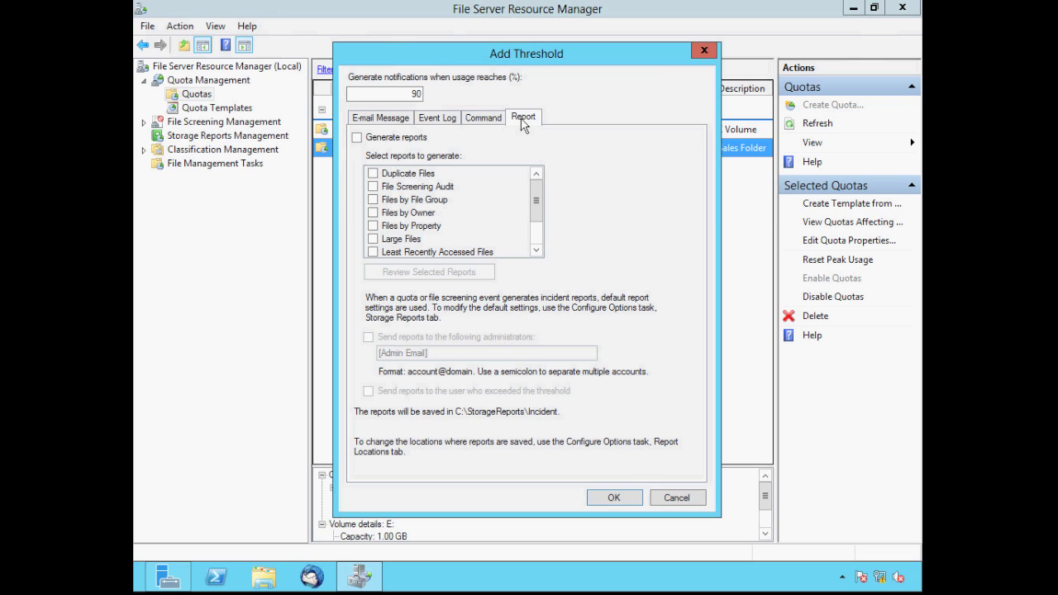
{"action": "left_click", "coordinate": [357, 138]}
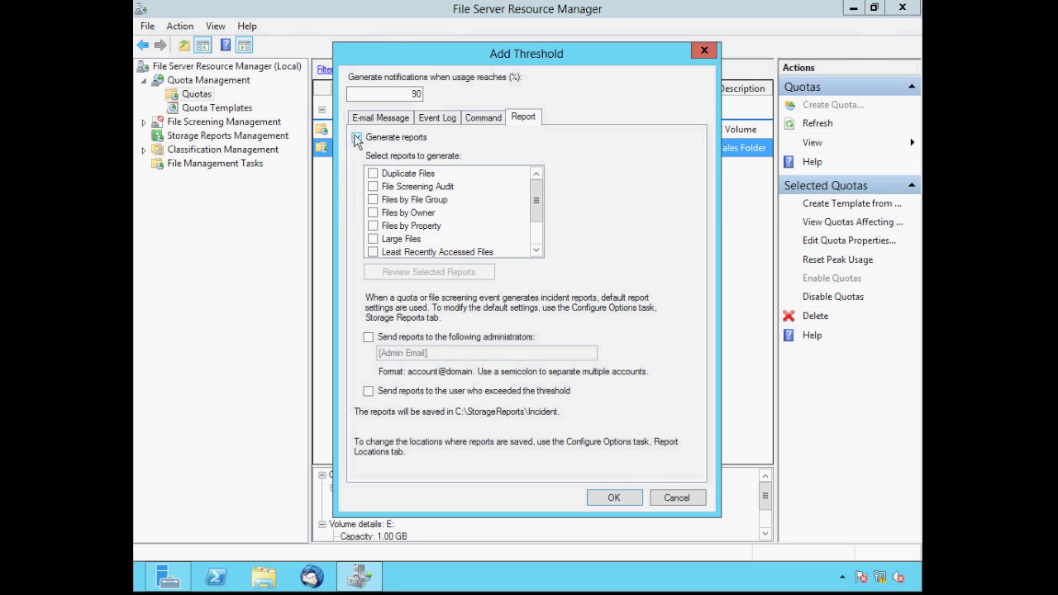
{"action": "left_click", "coordinate": [373, 213]}
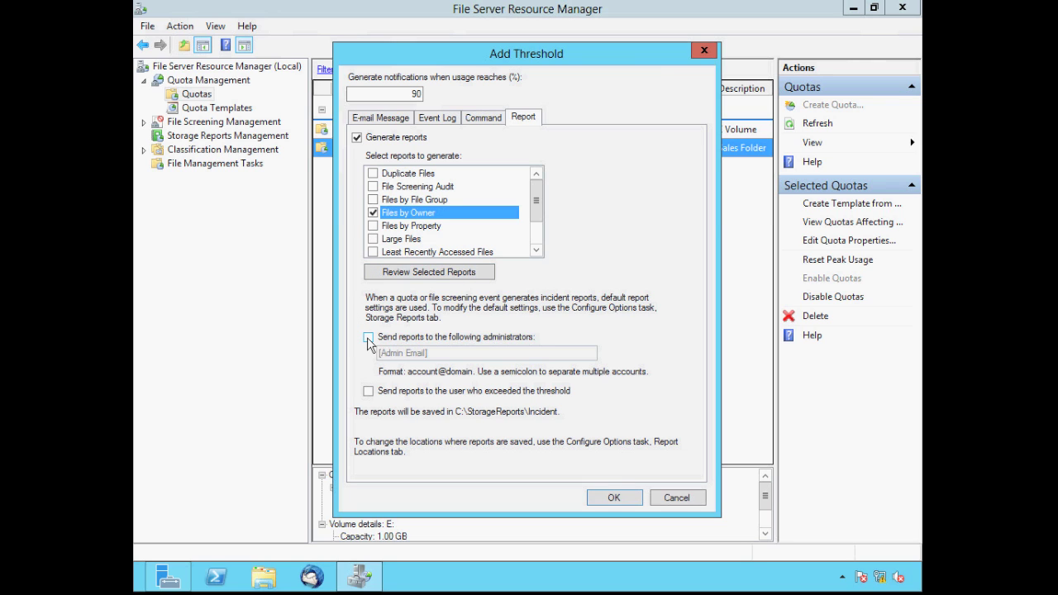
{"action": "left_click", "coordinate": [367, 337]}
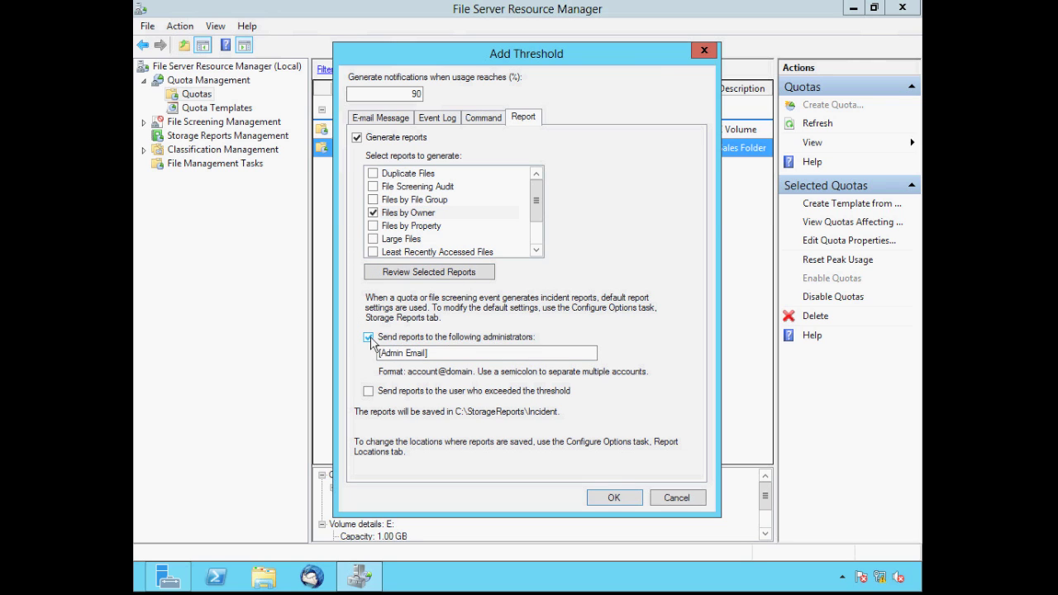
{"action": "left_click", "coordinate": [609, 499]}
Create the soft 2 MB Technical Department quota as a custom quota without a template
{"action": "left_click", "coordinate": [609, 494]}
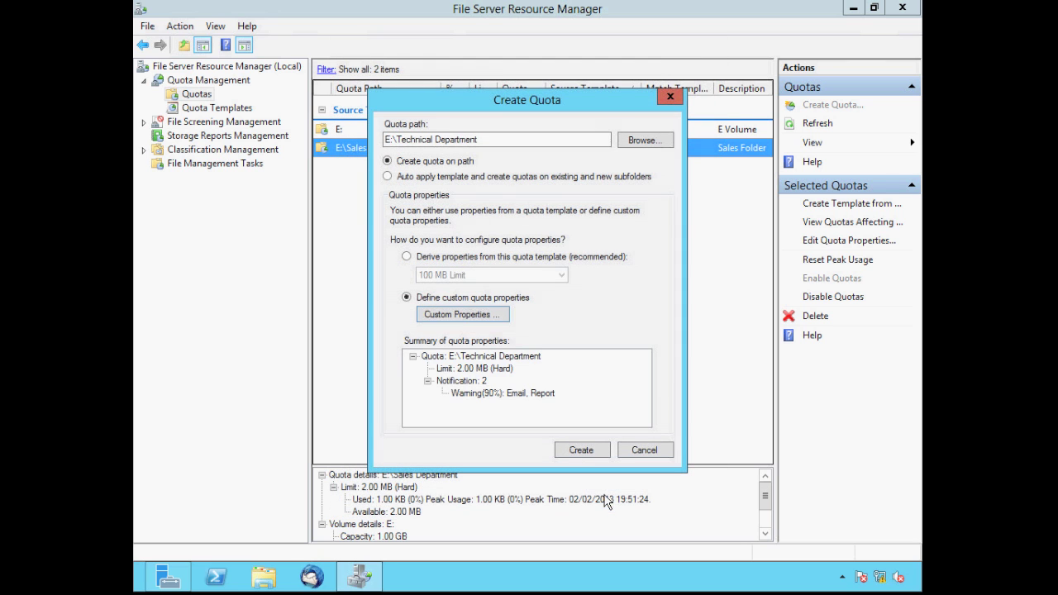
{"action": "left_click", "coordinate": [582, 459]}
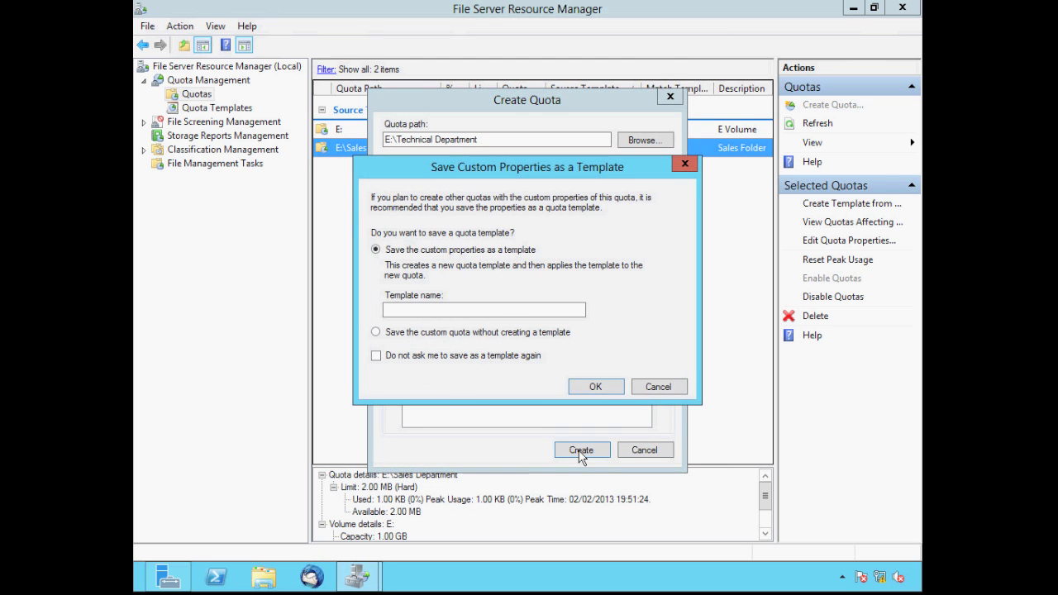
{"action": "left_click", "coordinate": [376, 333]}
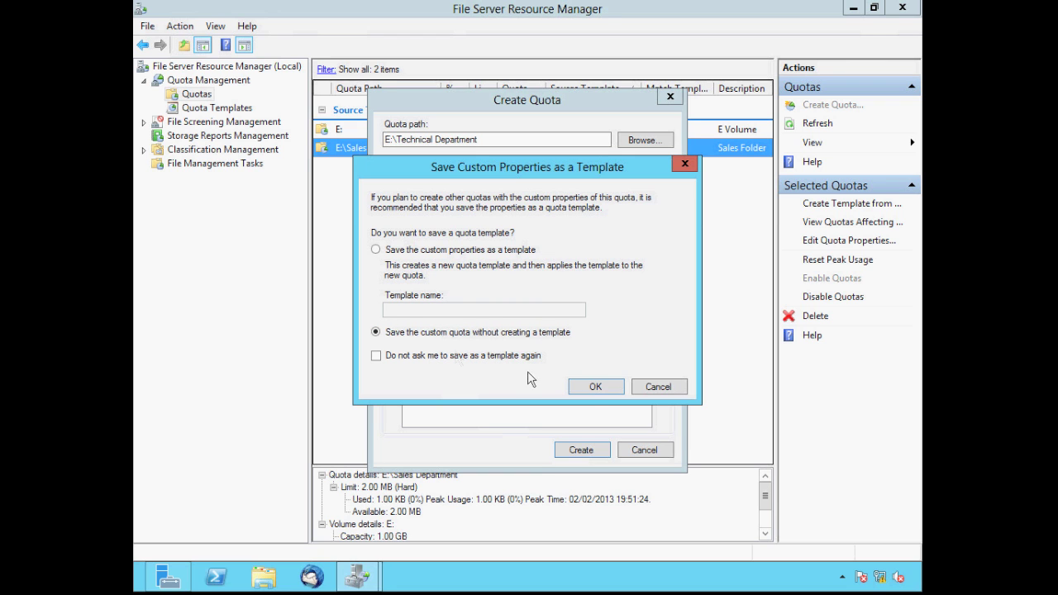
{"action": "left_click", "coordinate": [595, 388]}
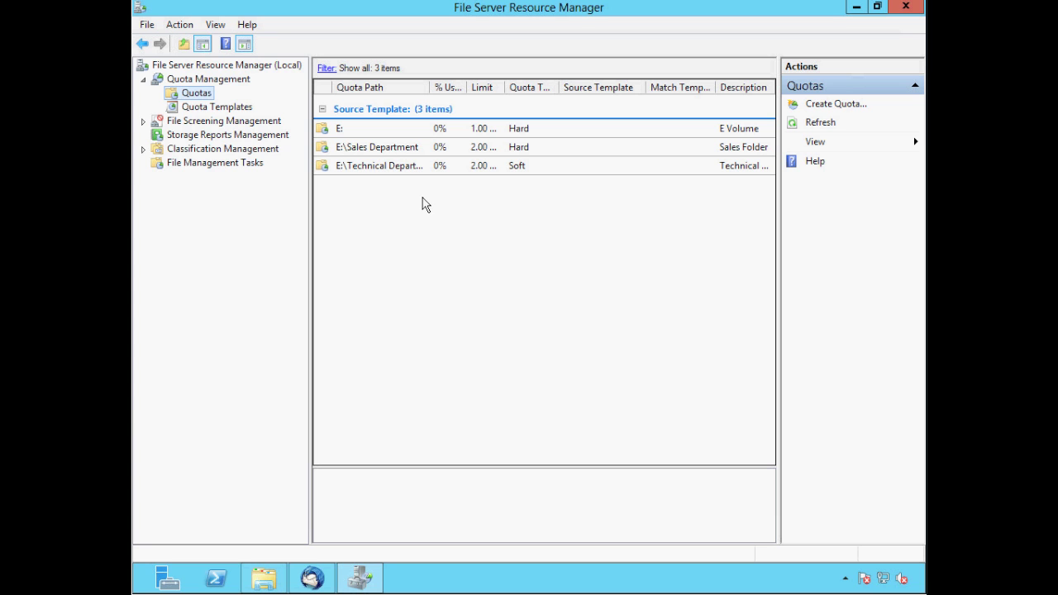
Copy the explorer application file from C:\Windows in File Explorer
{"action": "left_click", "coordinate": [271, 580]}
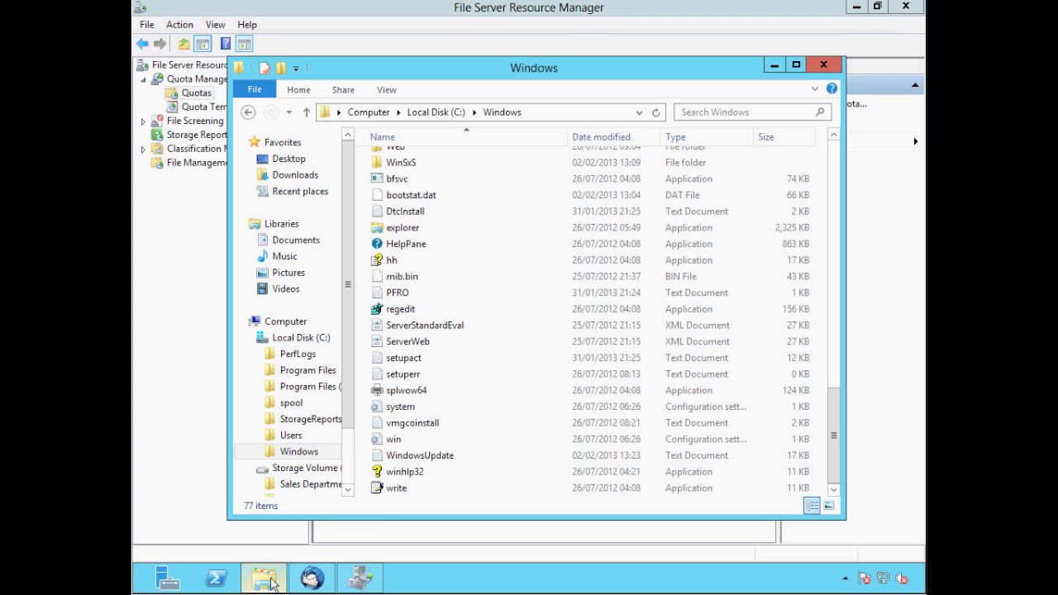
{"action": "right_click", "coordinate": [391, 236]}
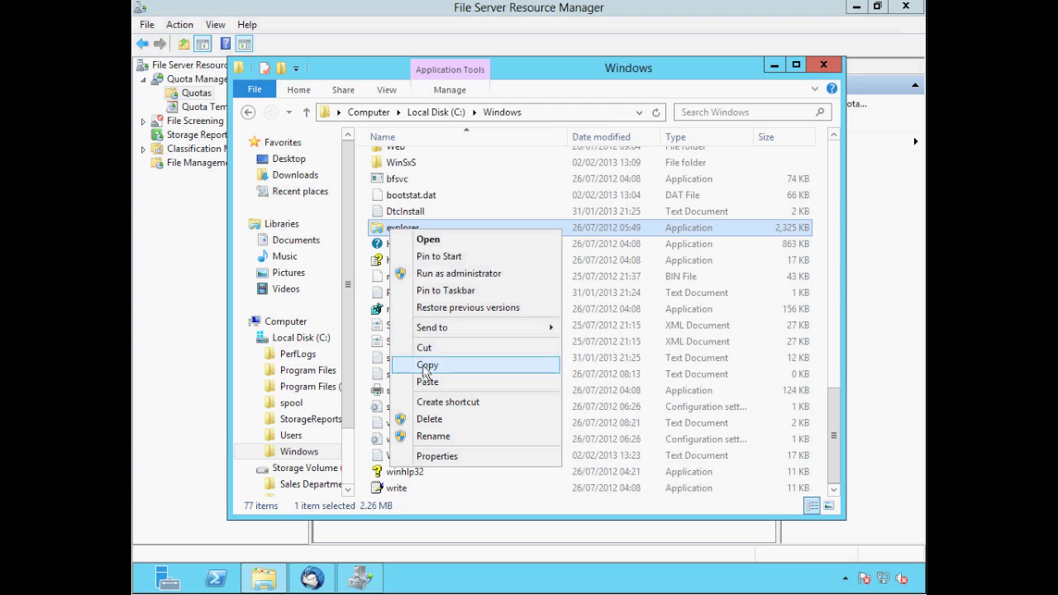
{"action": "left_click", "coordinate": [427, 364]}
Try pasting it into E:\Sales Department, then cancel when space is refused
{"action": "left_click", "coordinate": [250, 339]}
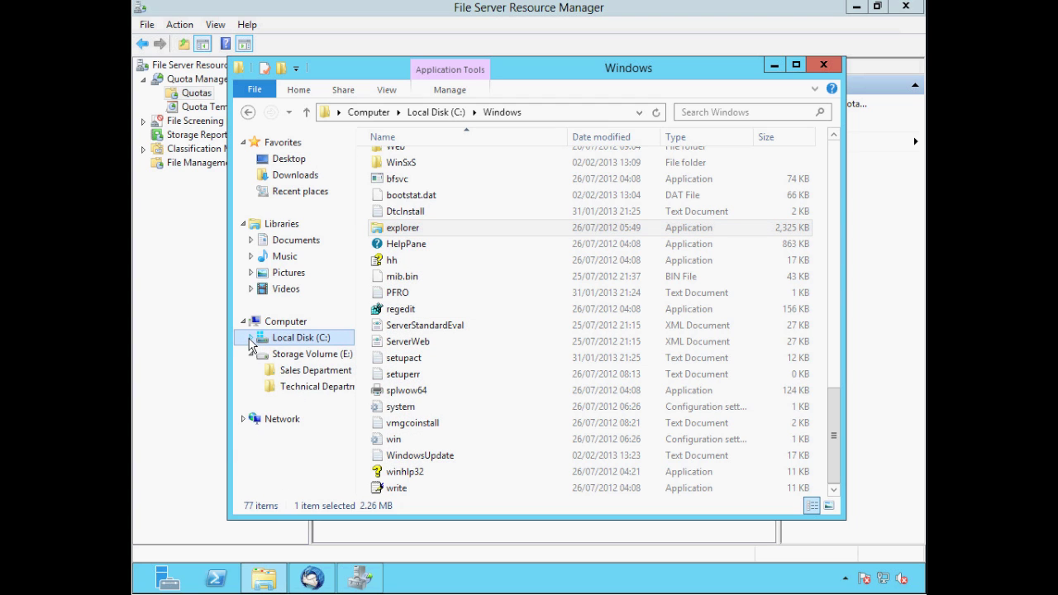
{"action": "left_click", "coordinate": [294, 372]}
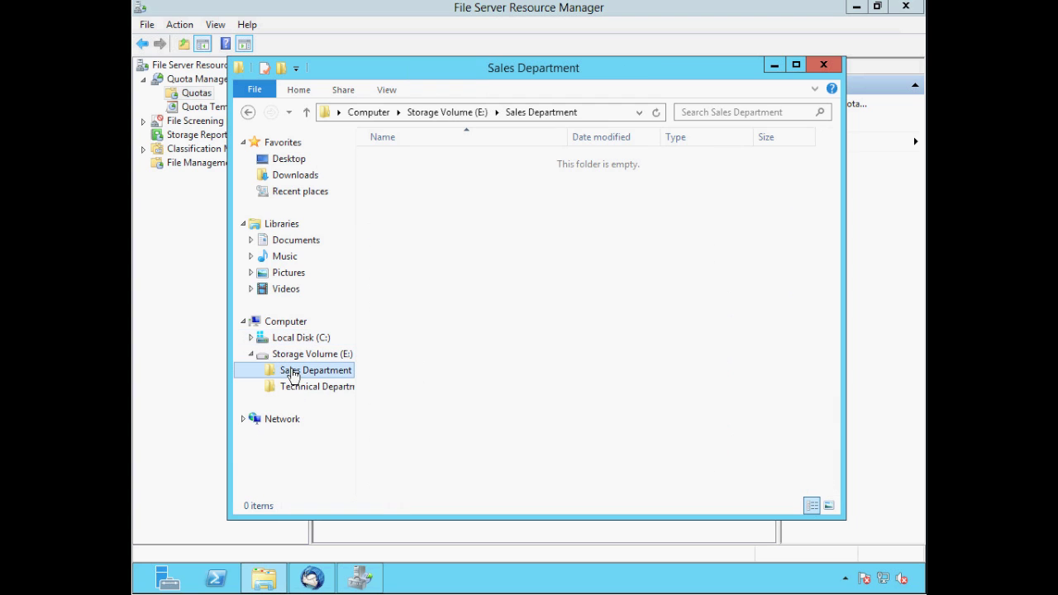
{"action": "right_click", "coordinate": [409, 170]}
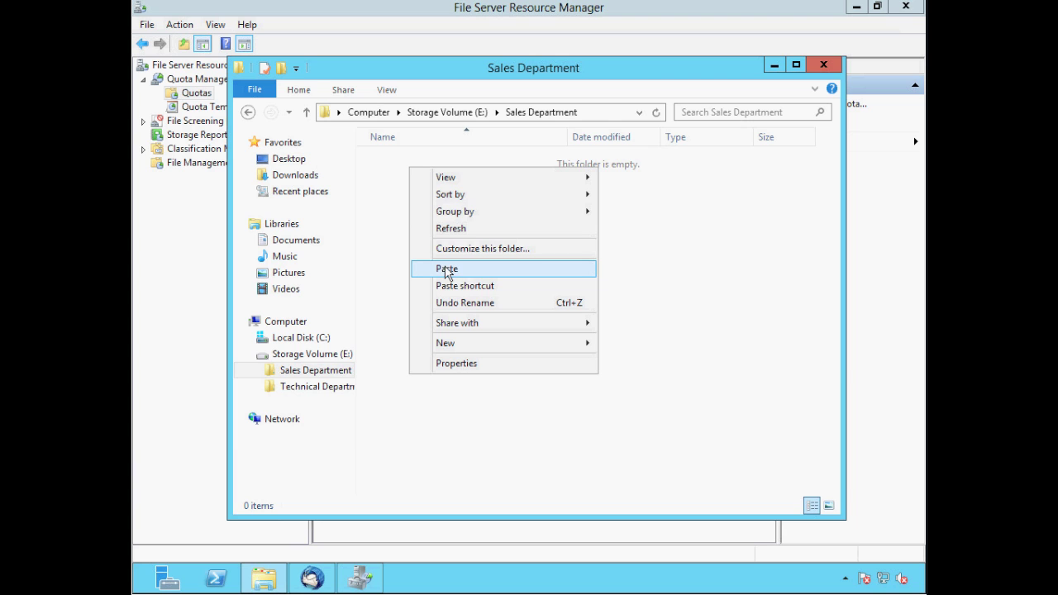
{"action": "left_click", "coordinate": [446, 269]}
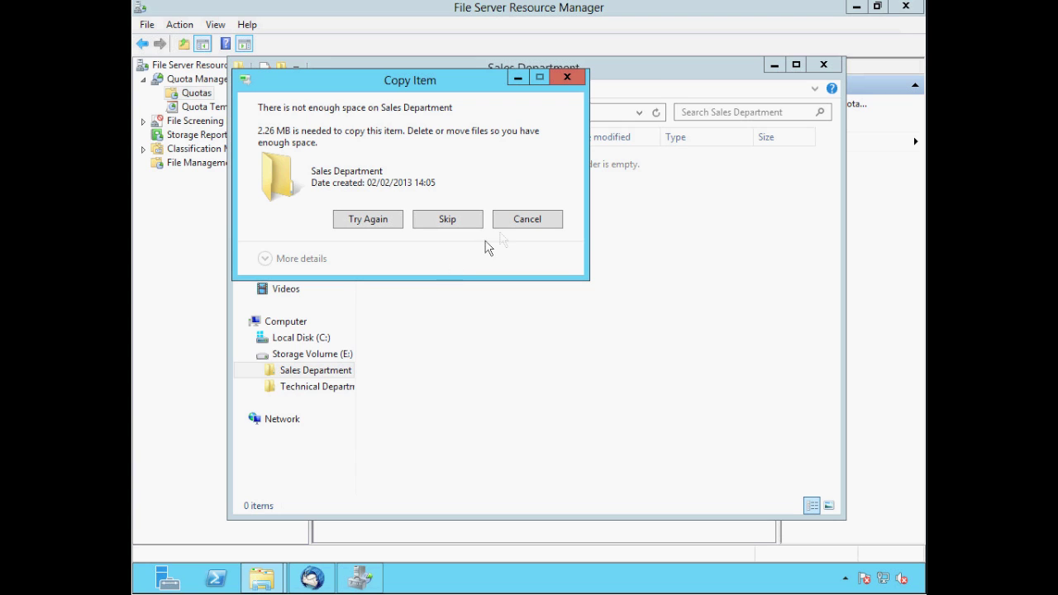
{"action": "left_click", "coordinate": [512, 224]}
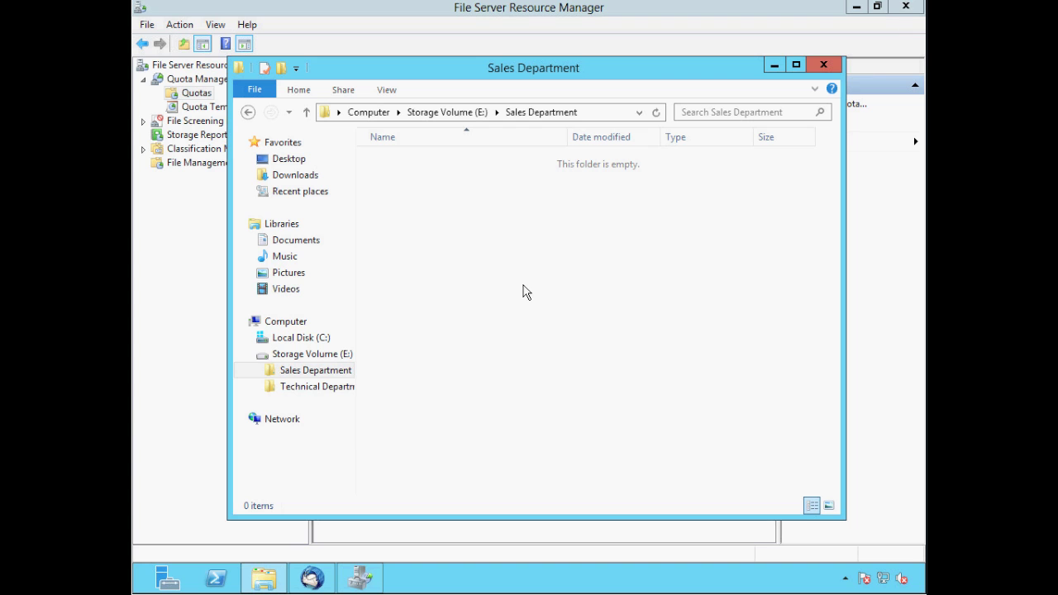
{"action": "left_click", "coordinate": [323, 581]}
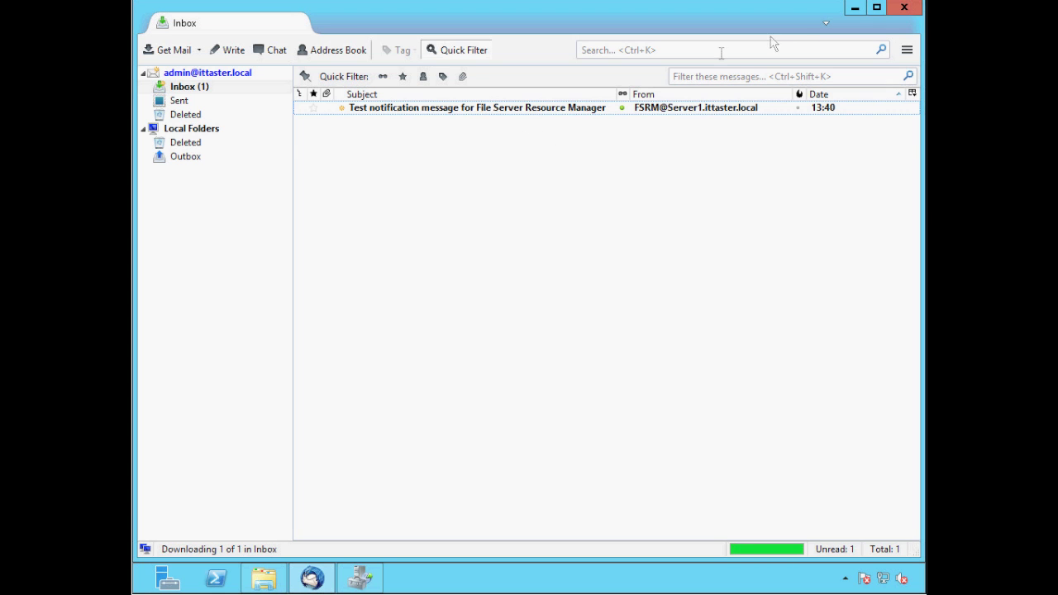
{"action": "left_click", "coordinate": [854, 7]}
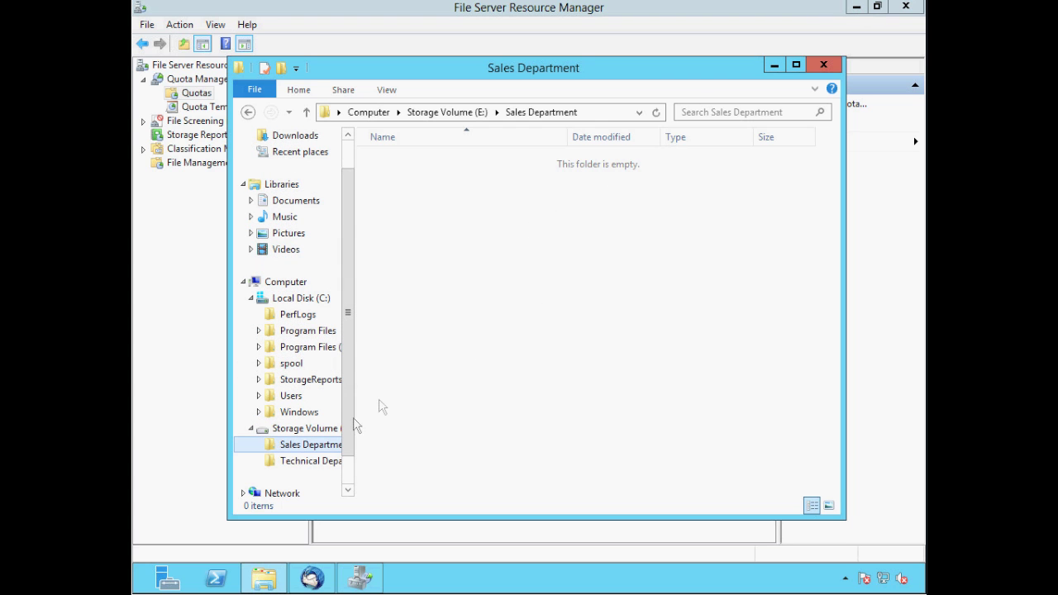
Paste the explorer file into E:\Technical Department, then bring up the Thunderbird inbox
{"action": "left_click", "coordinate": [300, 463]}
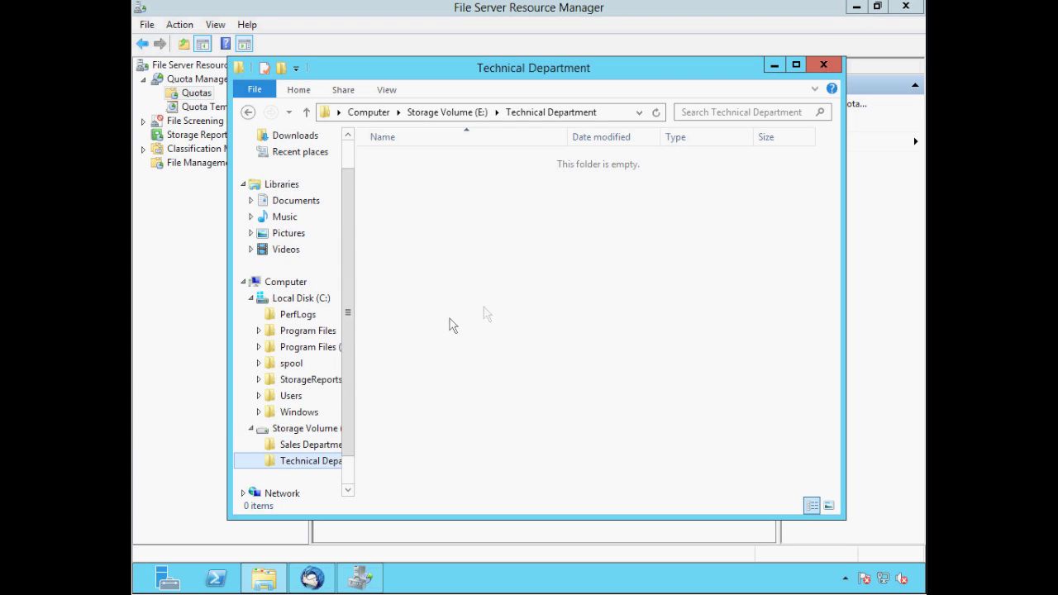
{"action": "right_click", "coordinate": [491, 246]}
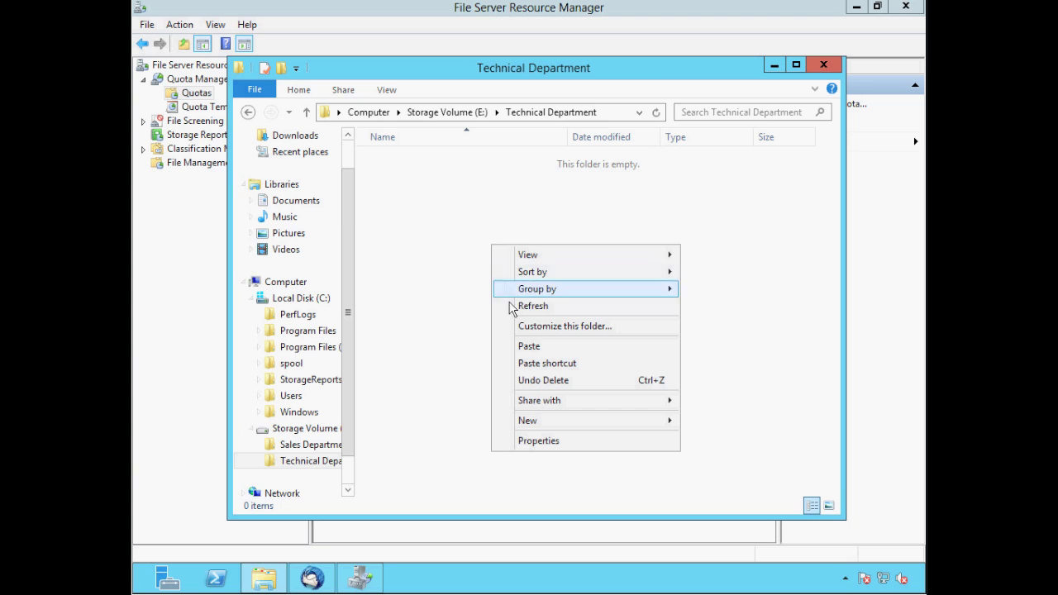
{"action": "left_click", "coordinate": [525, 347]}
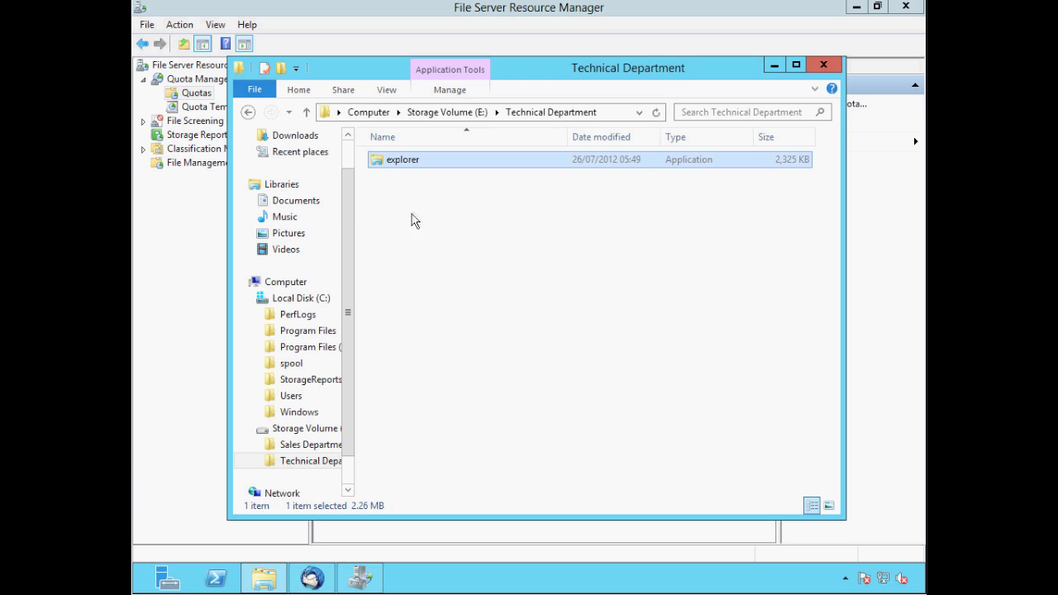
{"action": "left_click", "coordinate": [311, 576]}
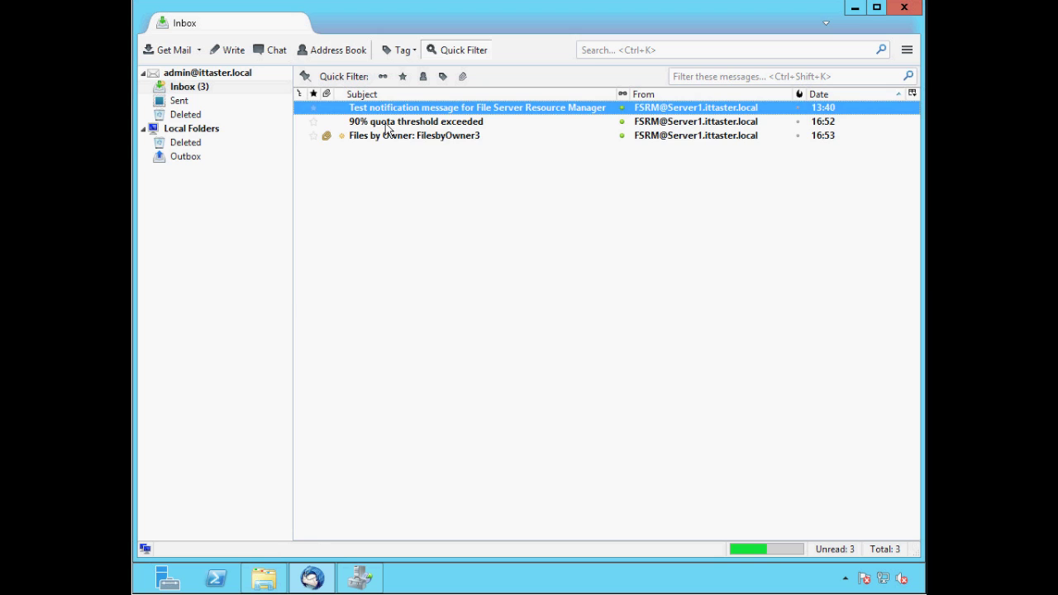
Read the 90% threshold alert, highlighting the exceeding user, E:\Technical Department path and 2.28 MB used
{"action": "double_click", "coordinate": [384, 124]}
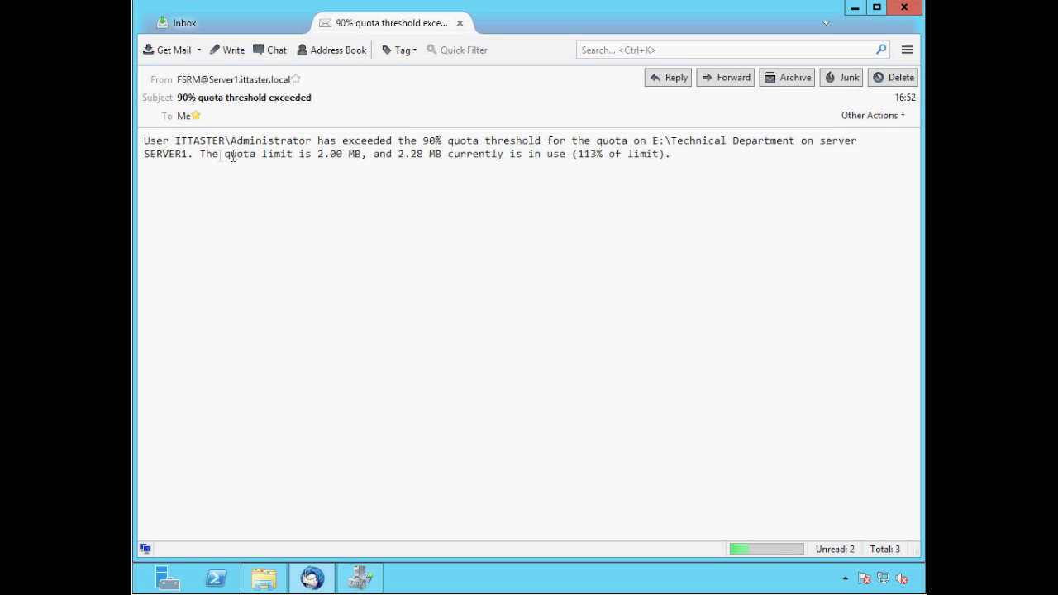
{"action": "left_click_drag", "start_coordinate": [312, 141], "coordinate": [176, 141]}
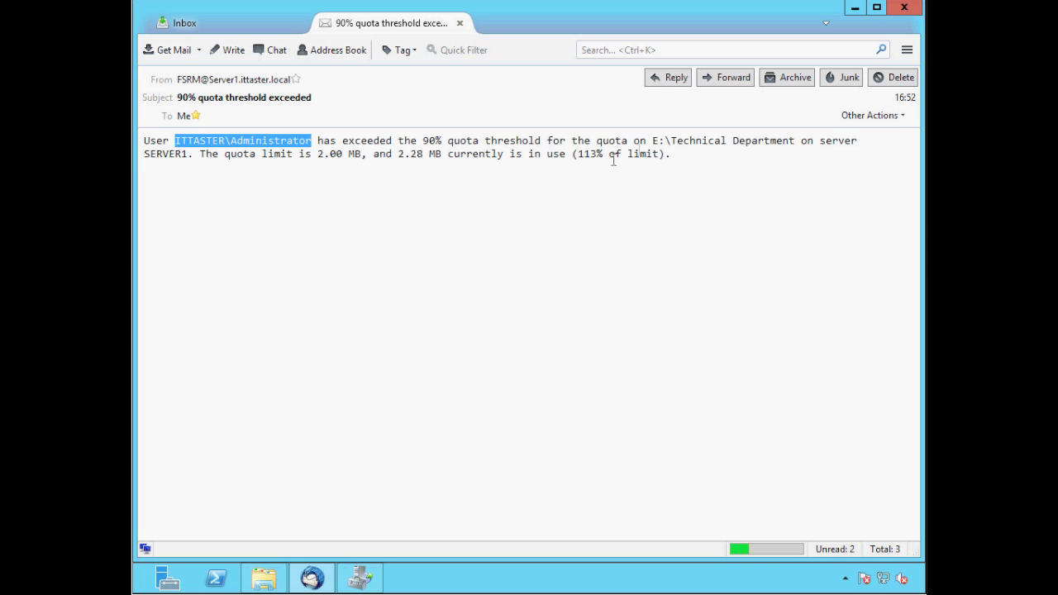
{"action": "left_click_drag", "start_coordinate": [653, 142], "coordinate": [776, 154]}
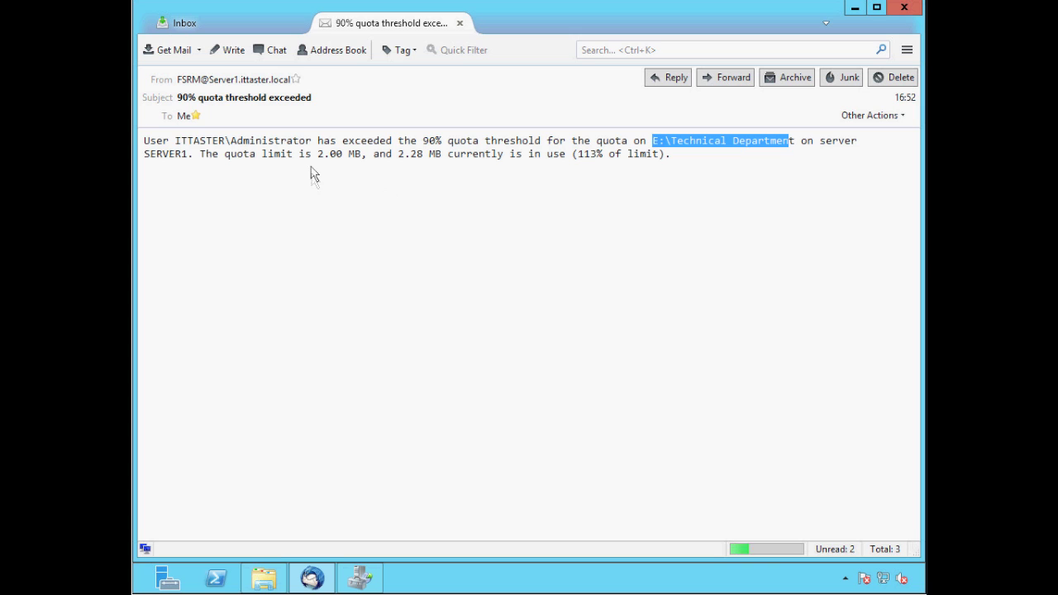
{"action": "left_click_drag", "start_coordinate": [314, 155], "coordinate": [442, 155]}
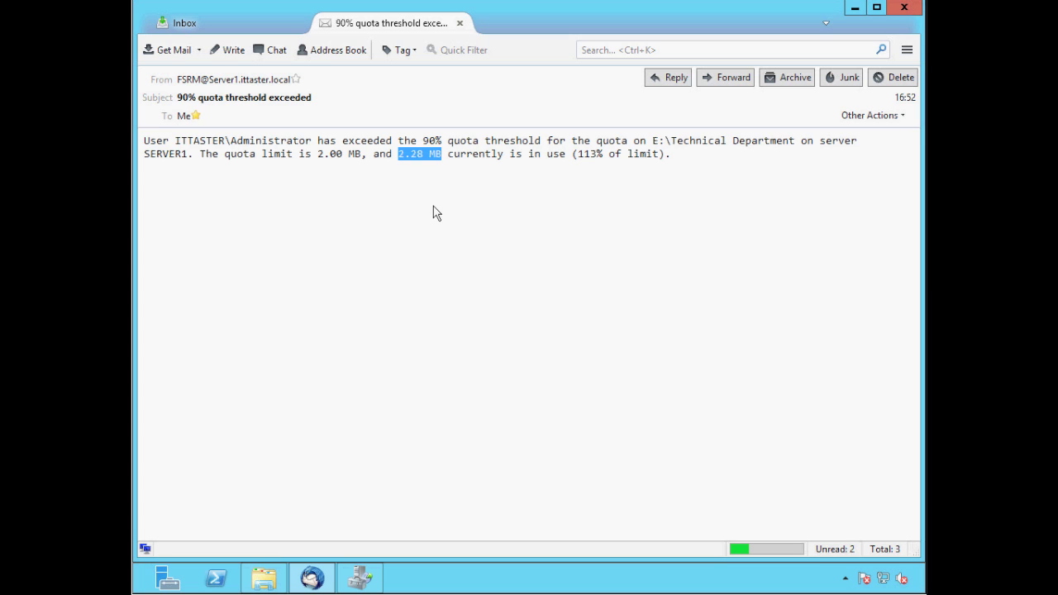
{"action": "left_click", "coordinate": [460, 24]}
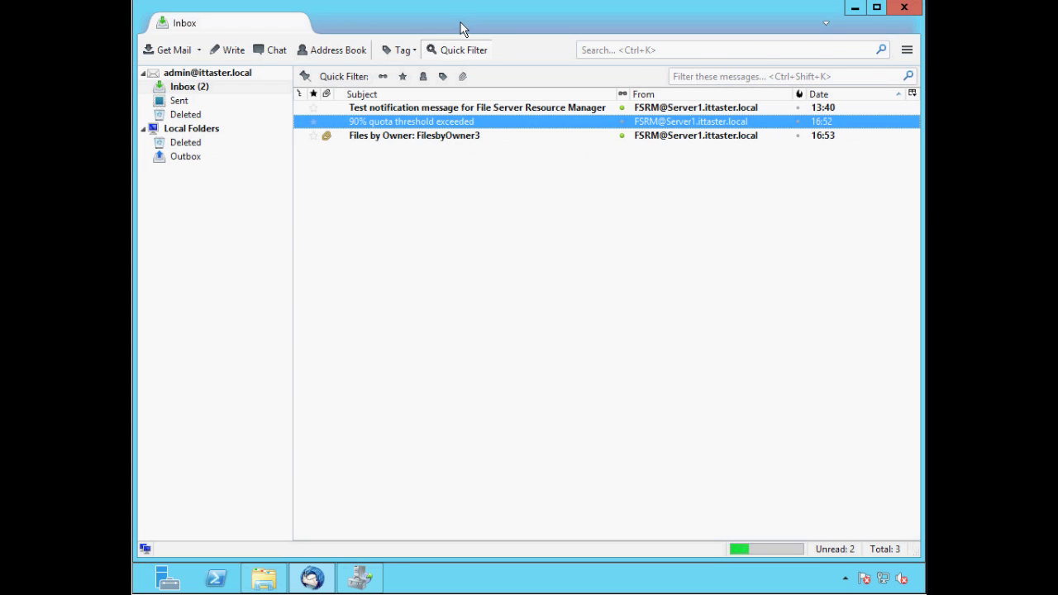
Review the 'Files by Owner: FilesbyOwner3' report email (explorer.exe, 2.27 MB), then minimize Thunderbird
{"action": "double_click", "coordinate": [374, 137]}
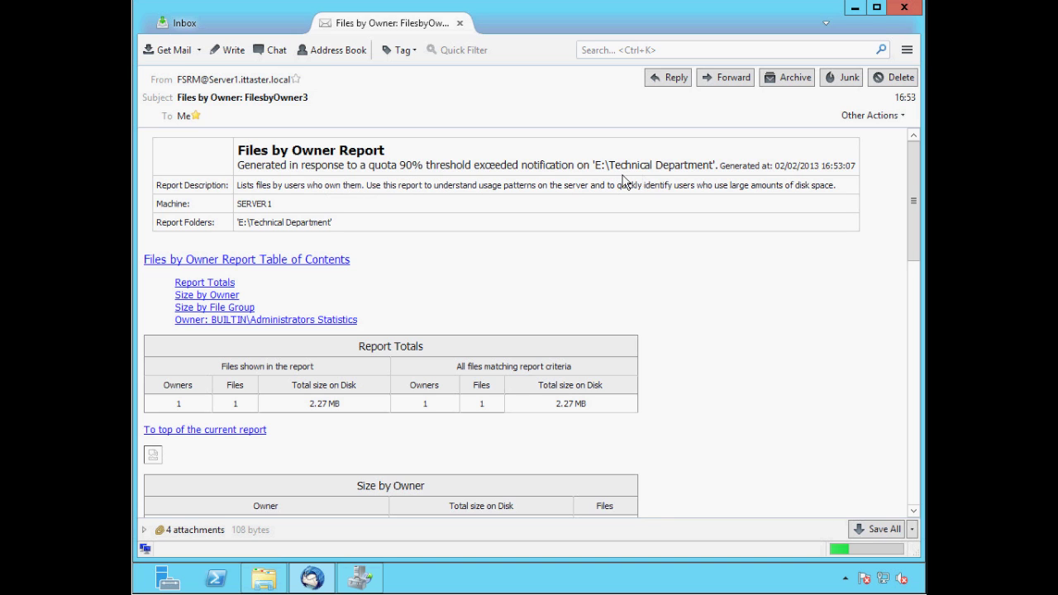
{"action": "scroll", "coordinate": [913, 203], "scroll_direction": "down", "scroll_amount": 7}
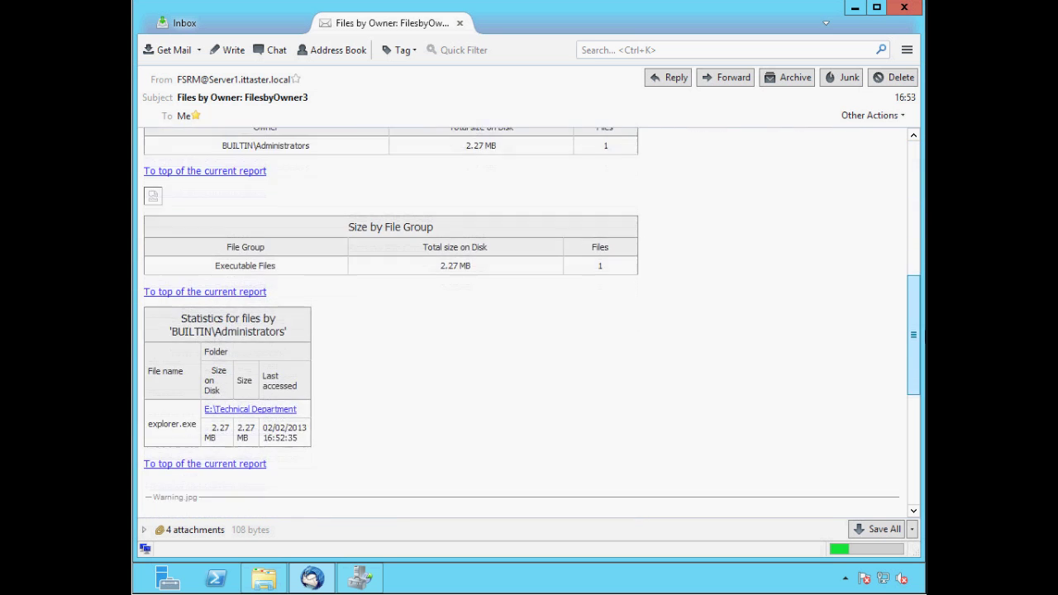
{"action": "scroll", "coordinate": [918, 213], "scroll_direction": "up", "scroll_amount": 7}
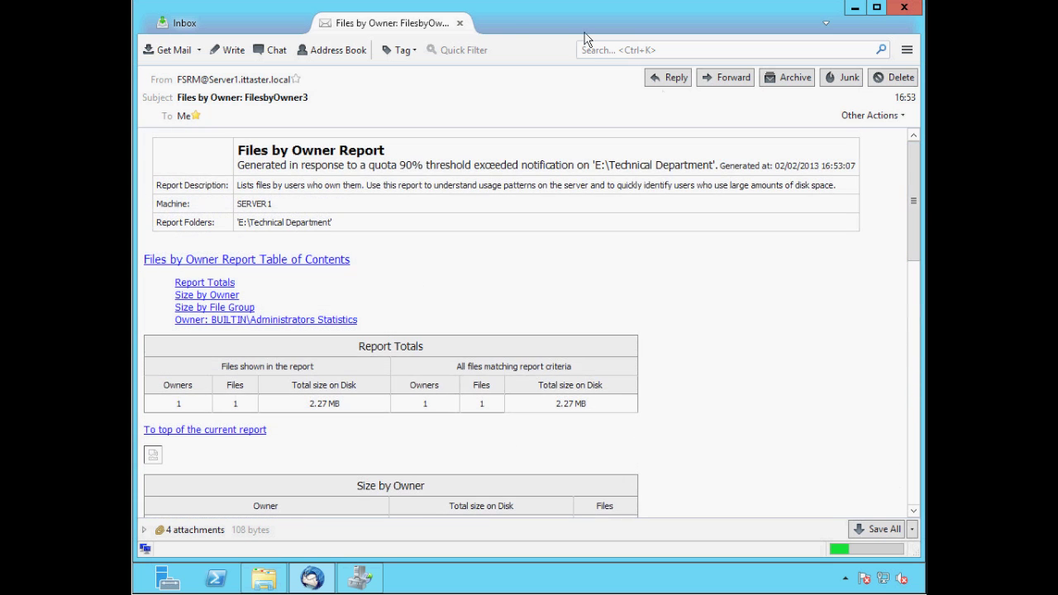
{"action": "left_click", "coordinate": [459, 23]}
{"action": "left_click", "coordinate": [855, 8]}
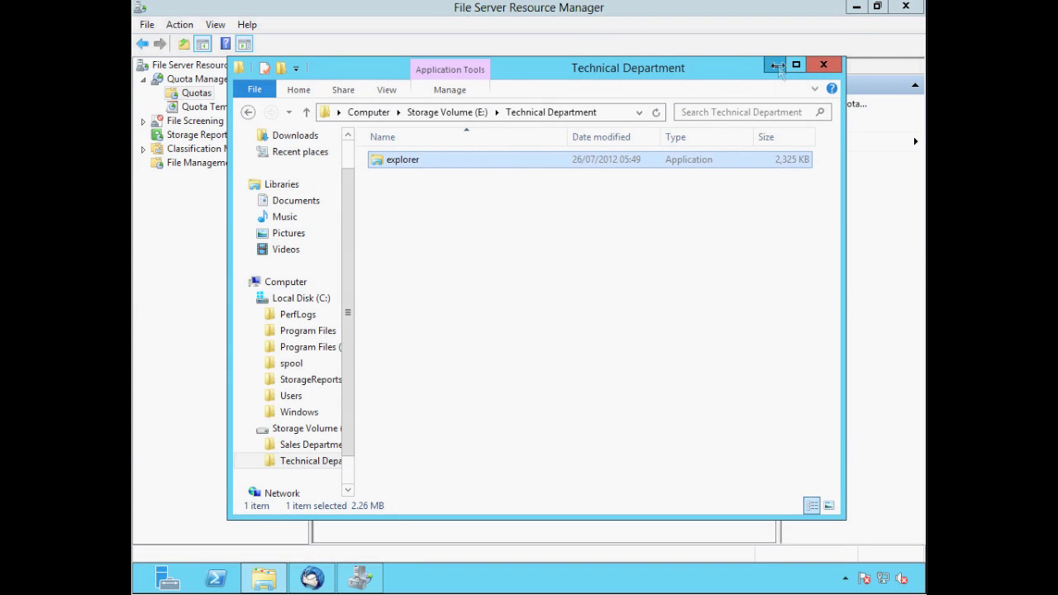
Minimize the E:\Technical Department folder window to reveal the Quotas list at 113% usage
{"action": "left_click", "coordinate": [774, 65]}
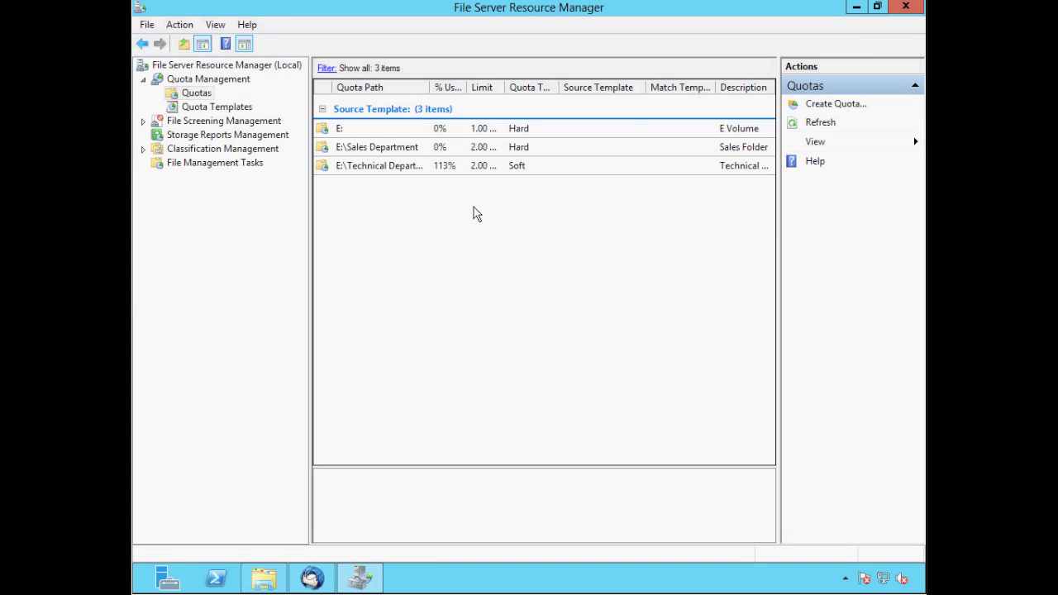